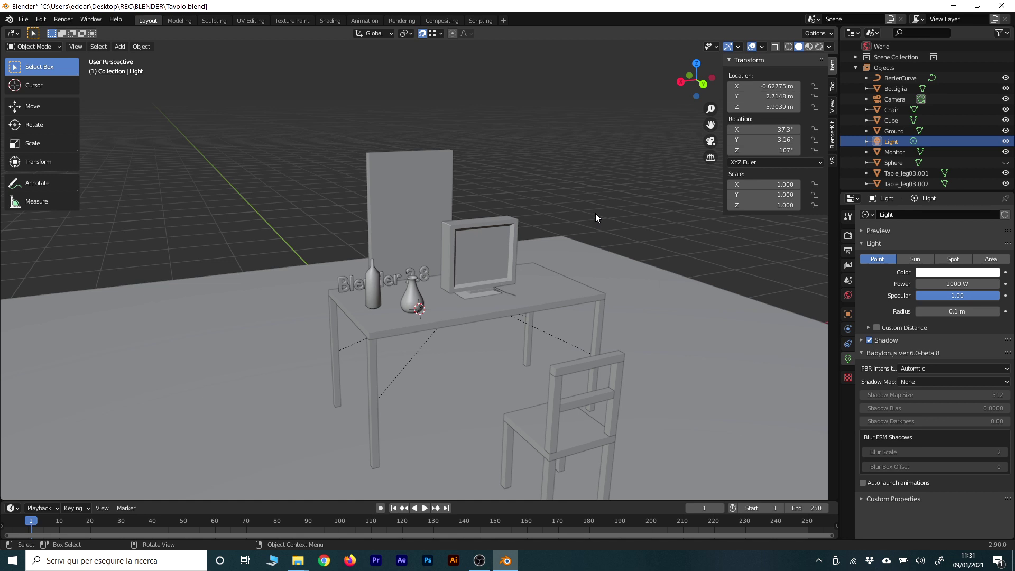
- Orbit to look down on the desk scene and bring up the Add menu's object types
scroll(595, 213, down, 3)
scroll(568, 186, down, 2)
middle_drag(510, 145, 513, 230)
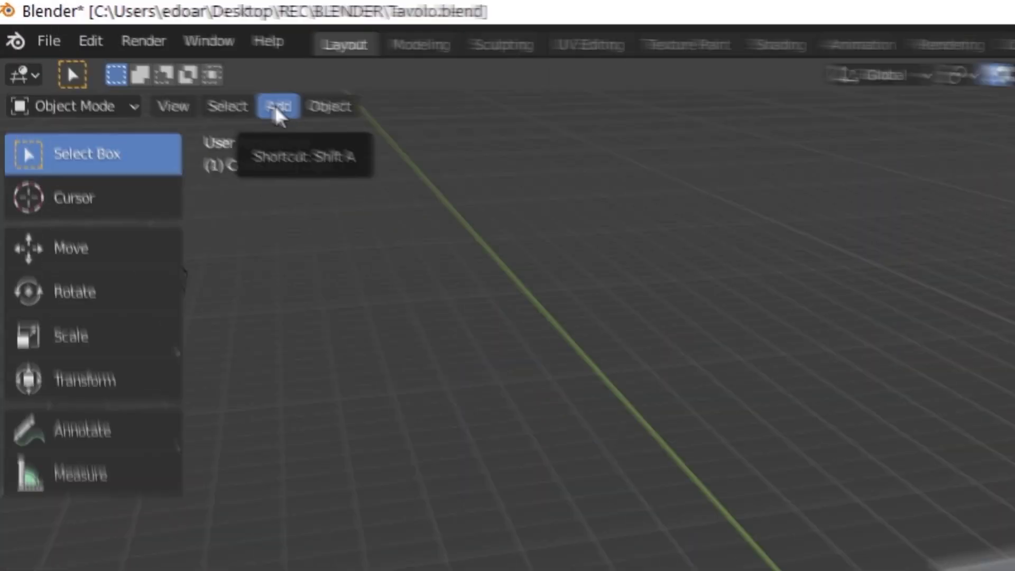
click(277, 107)
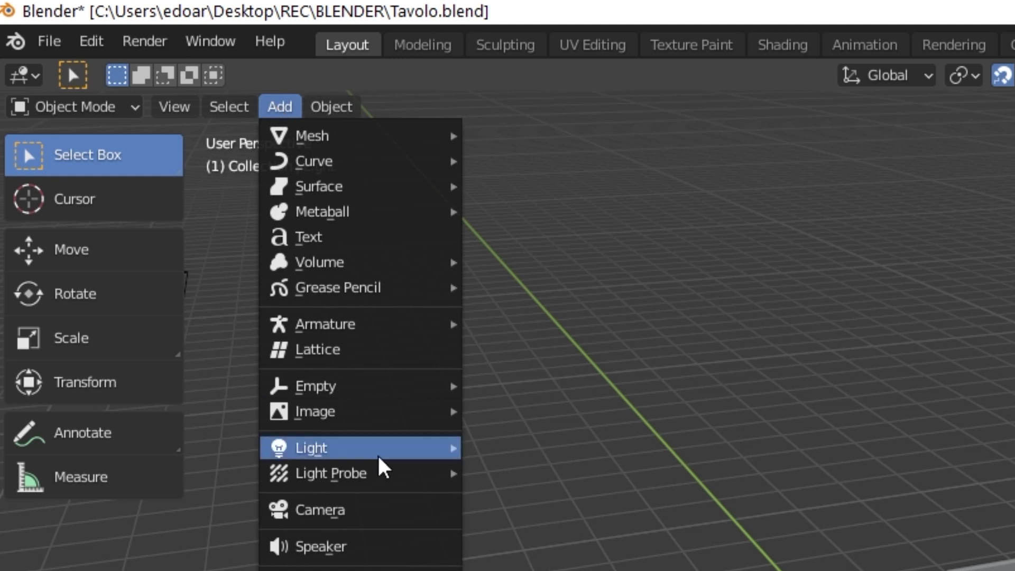
mouse_move(311, 447)
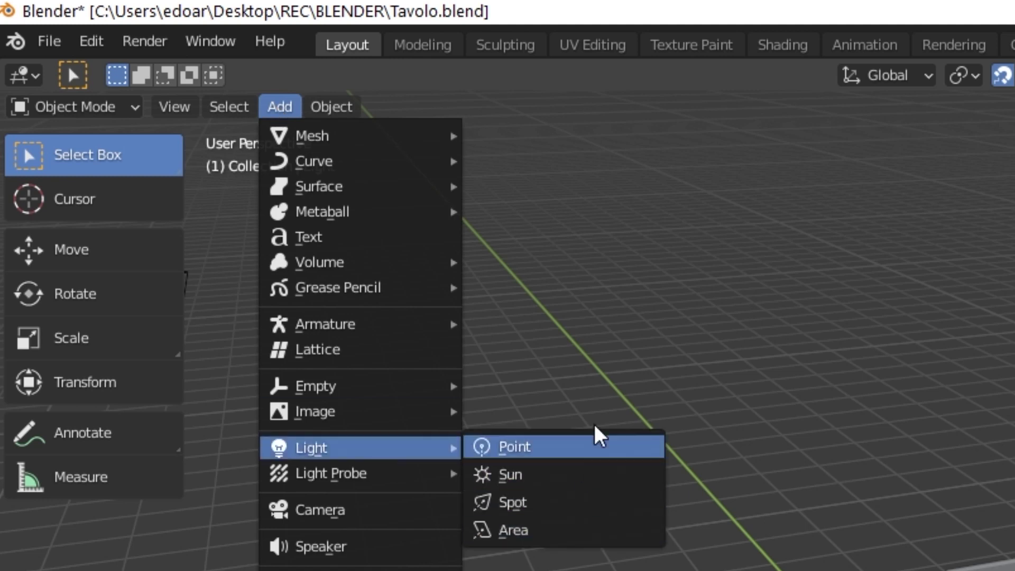
- Add a point light and preview it in Material Preview, then Rendered shading
click(528, 447)
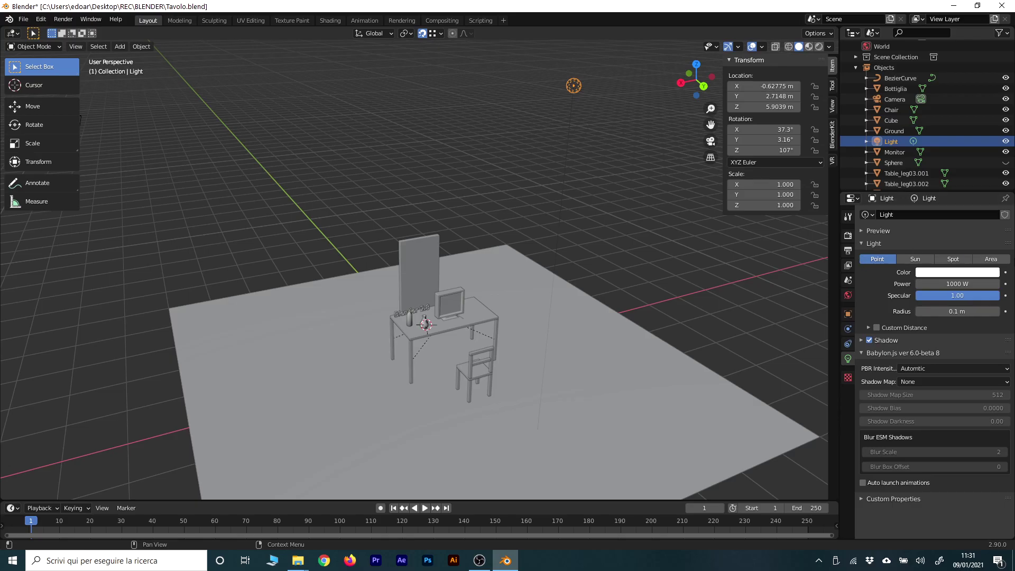
click(809, 46)
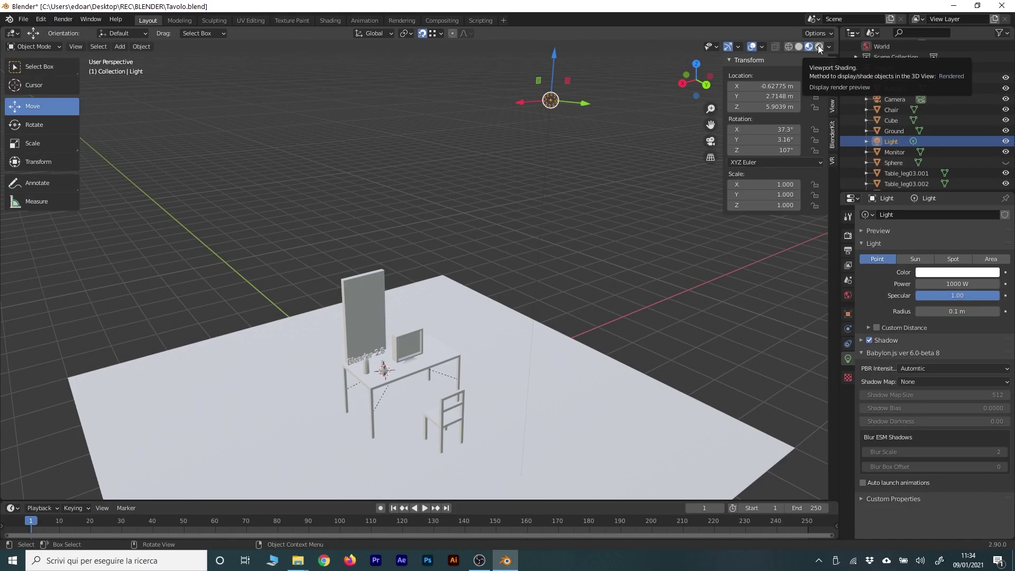
click(818, 47)
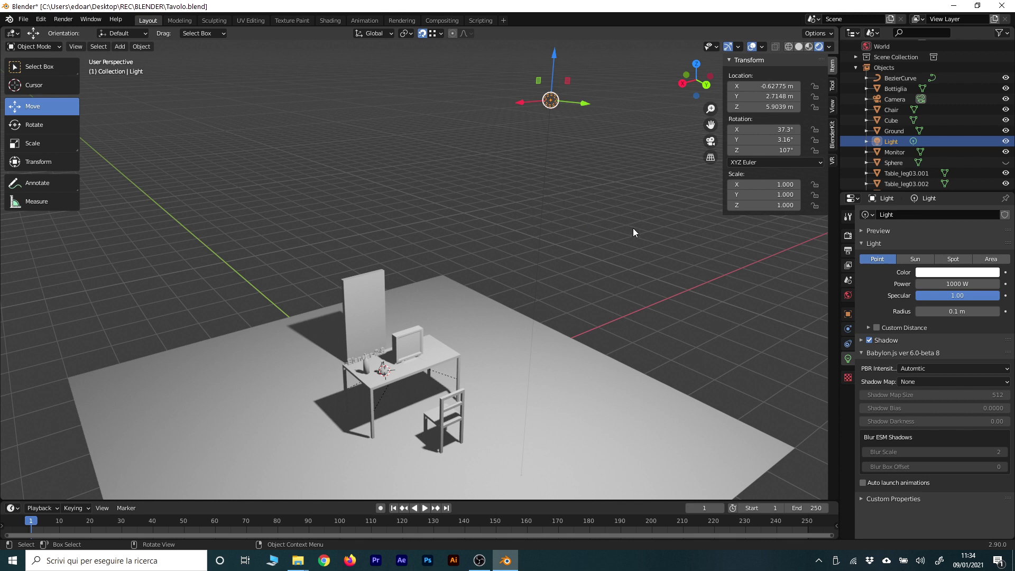
- Lower the point light beside the desk to X 1.9969, Y 1.0879, Z 1.8665 m
key(g)
key(z)
click(577, 160)
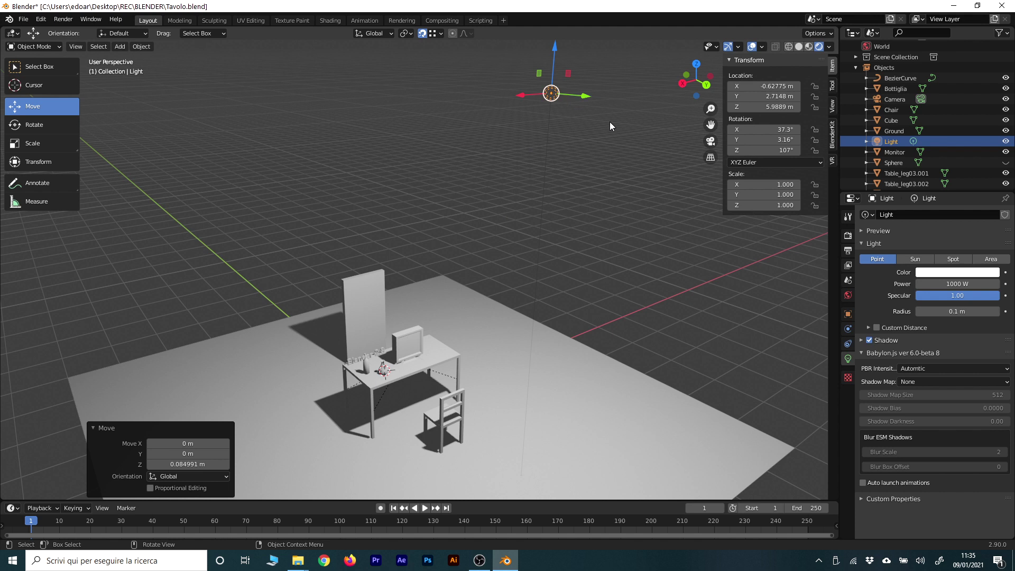
mouse_move(554, 69)
mouse_down()
mouse_move(557, 402)
mouse_move(437, 350)
mouse_move(475, 344)
mouse_move(449, 353)
mouse_up()
scroll(453, 460, up, 3)
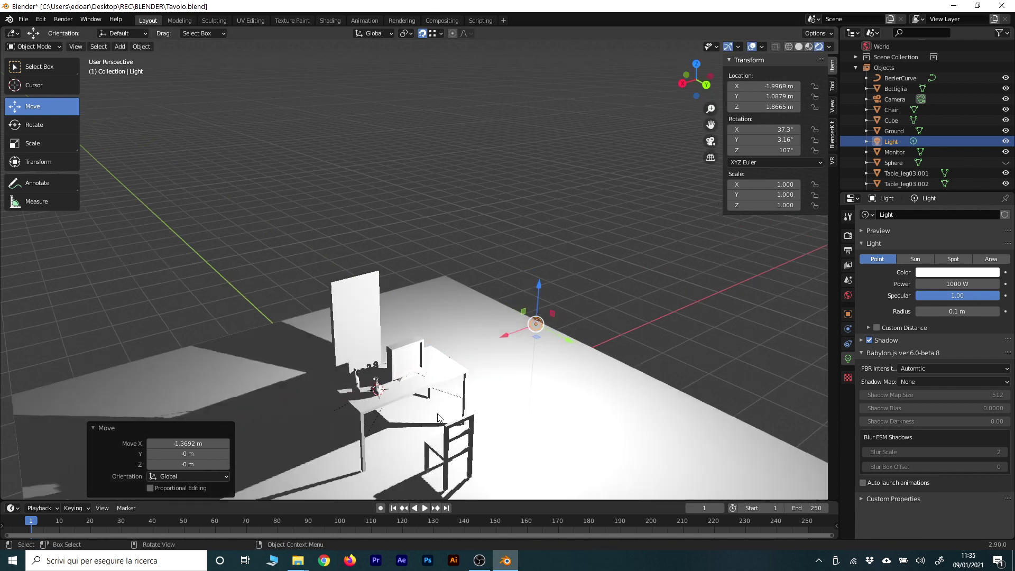
scroll(478, 407, down, 3)
scroll(515, 383, down, 3)
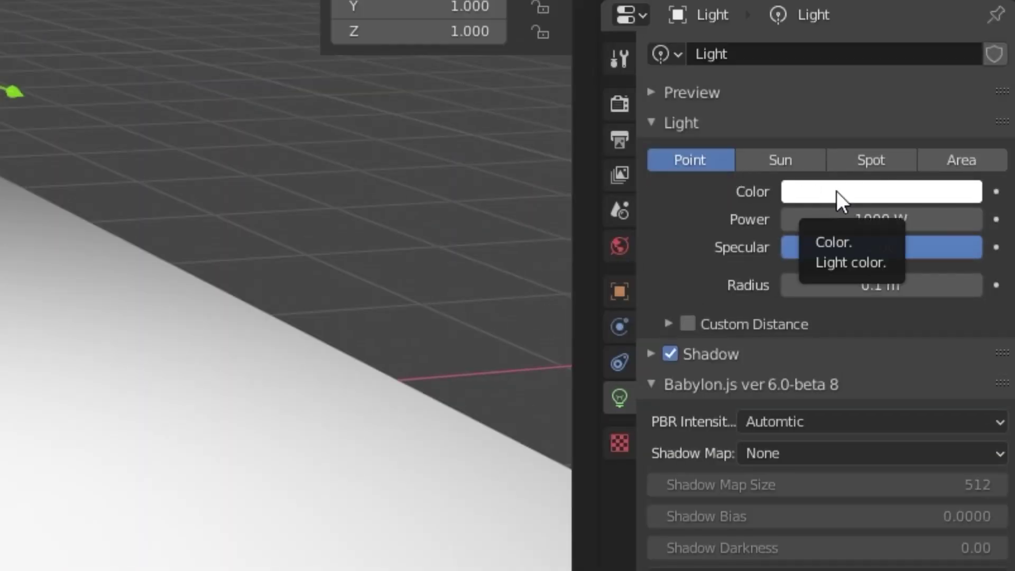
- Tint the point light a saturated warm yellow
click(836, 191)
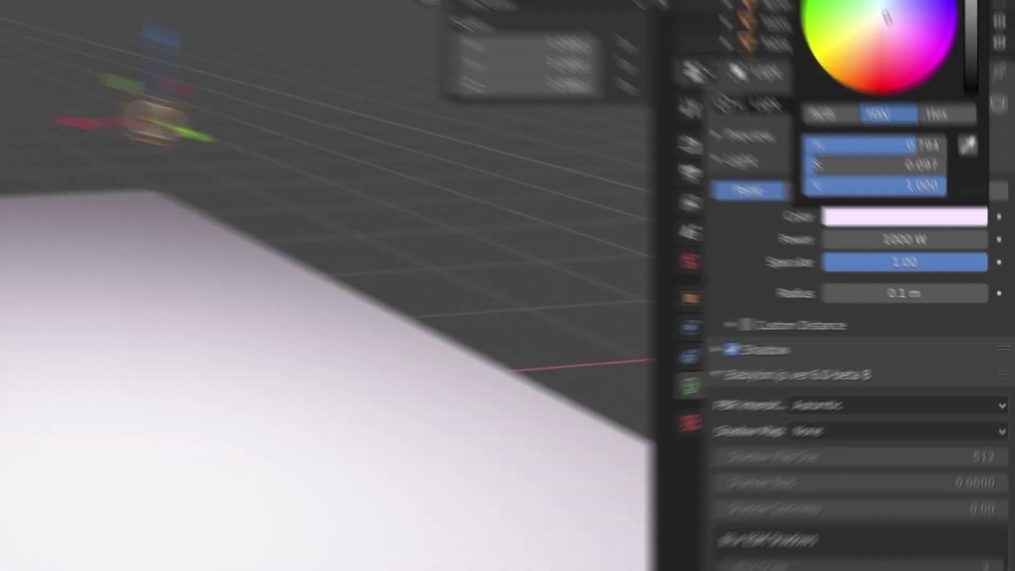
drag(948, 168, 922, 169)
mouse_move(958, 284)
mouse_down()
mouse_move(941, 311)
mouse_move(978, 311)
mouse_move(870, 325)
mouse_up()
- Set the point light's power to 500 W and enable Custom Distance
click(952, 284)
text(500)
key(Return)
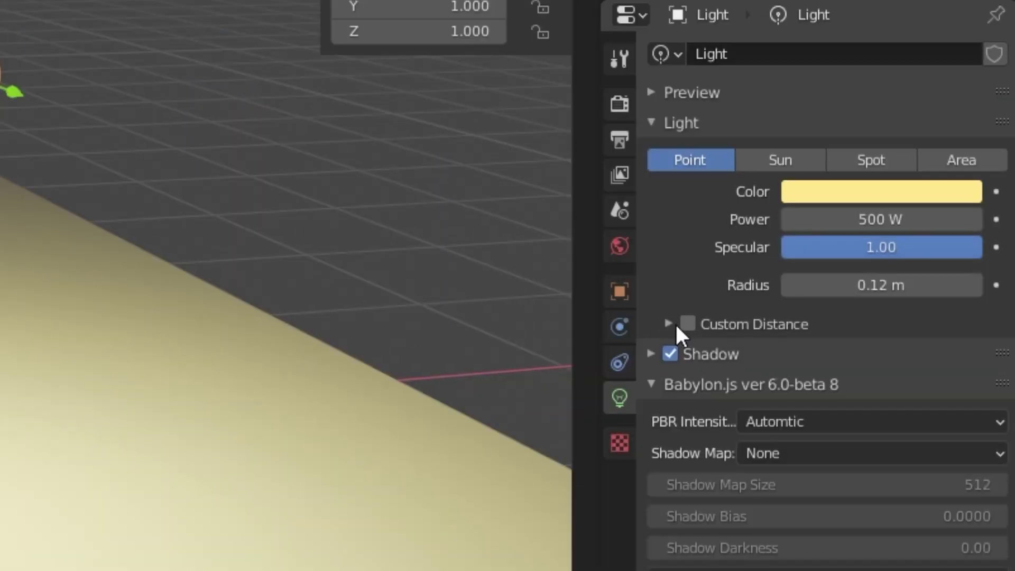
click(868, 327)
click(688, 322)
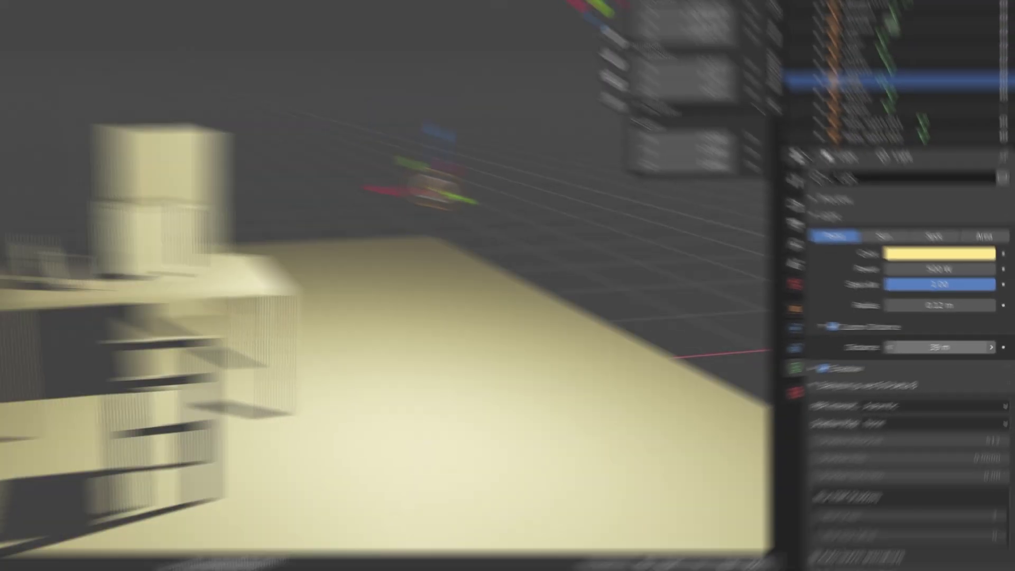
- Set the point light's custom distance to about 2.5 m
drag(978, 343, 919, 343)
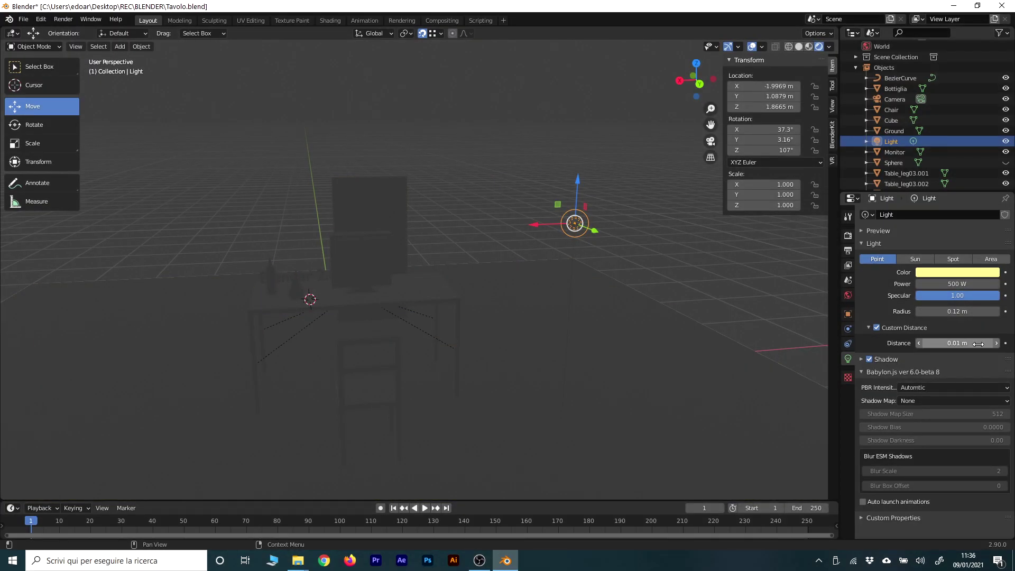
mouse_move(956, 343)
mouse_down()
mouse_move(978, 343)
mouse_move(943, 343)
mouse_up()
mouse_move(956, 343)
mouse_down()
mouse_move(993, 343)
mouse_move(936, 343)
mouse_up()
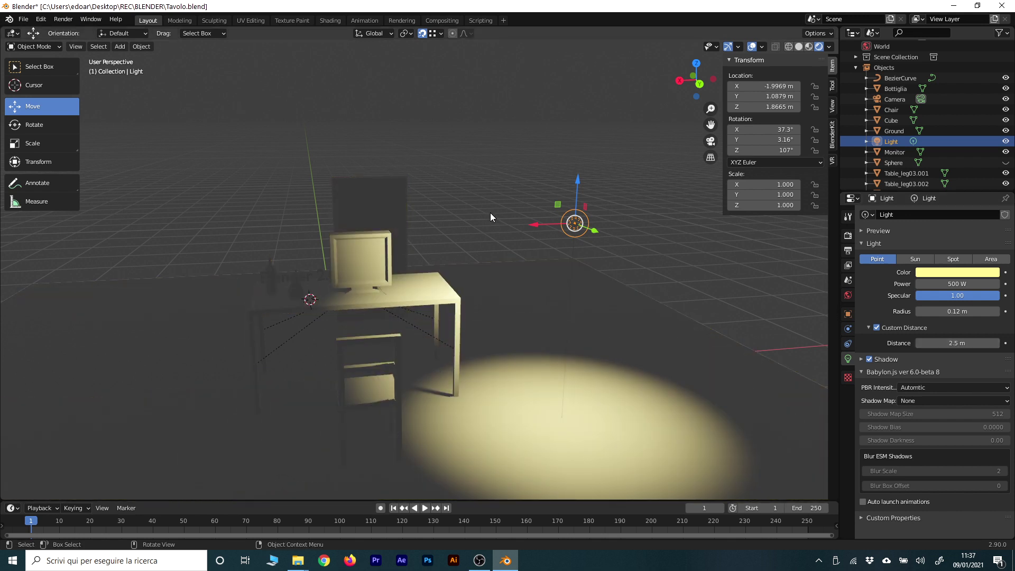
- Move the light over the desk to X -1.1192, Y 0.173, Z 1.5408 m
drag(540, 226, 437, 226)
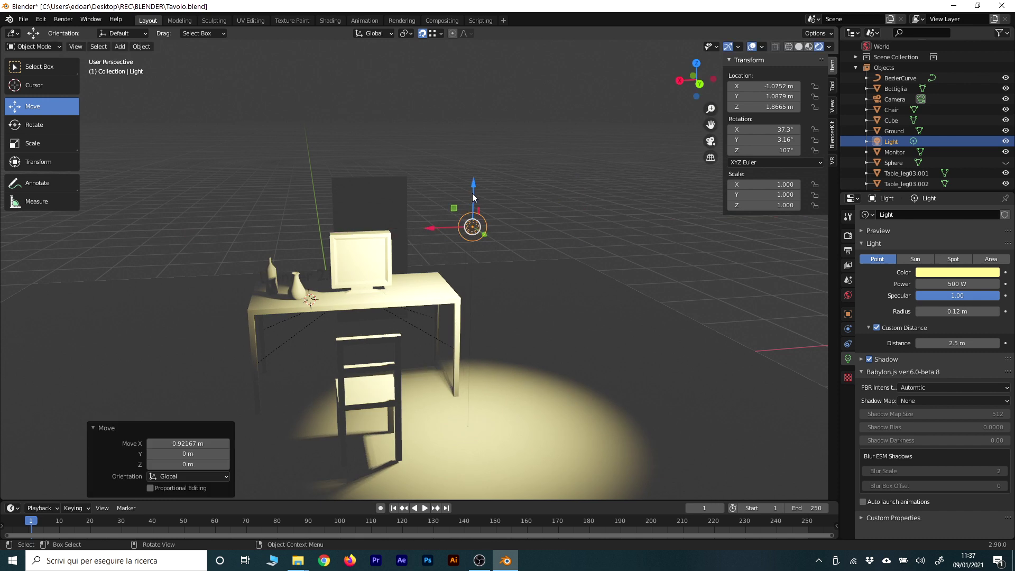
drag(471, 193, 470, 231)
mouse_move(449, 265)
mouse_down()
mouse_move(406, 238)
mouse_move(416, 241)
mouse_up()
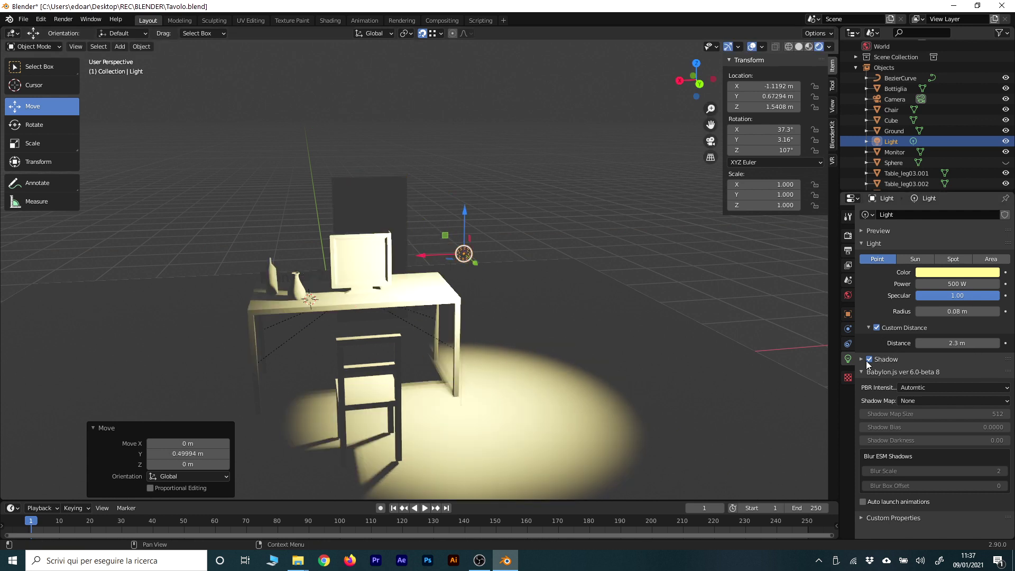
- Expand the point light's Shadow panel and leave shadows switched on
click(869, 359)
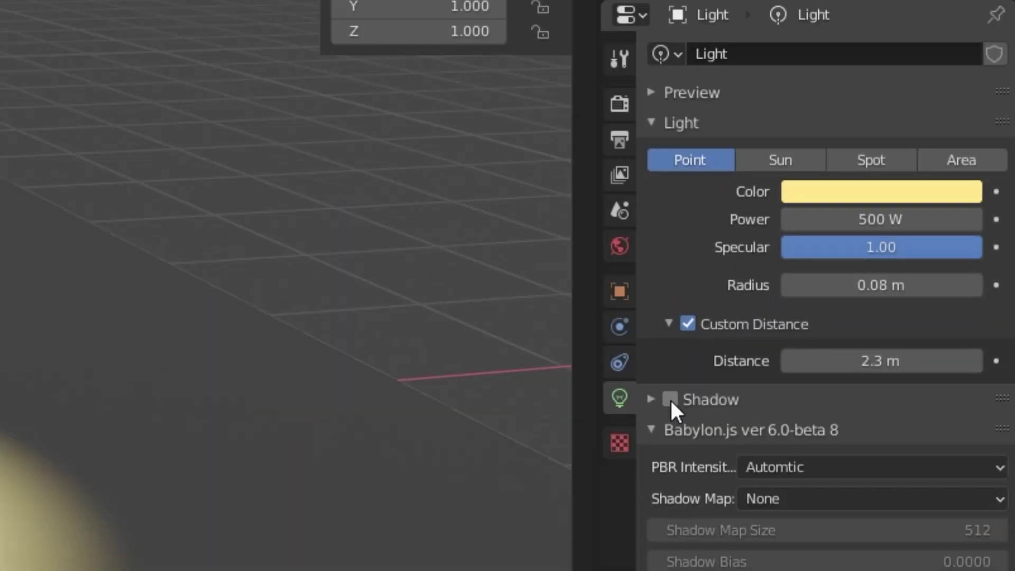
click(650, 400)
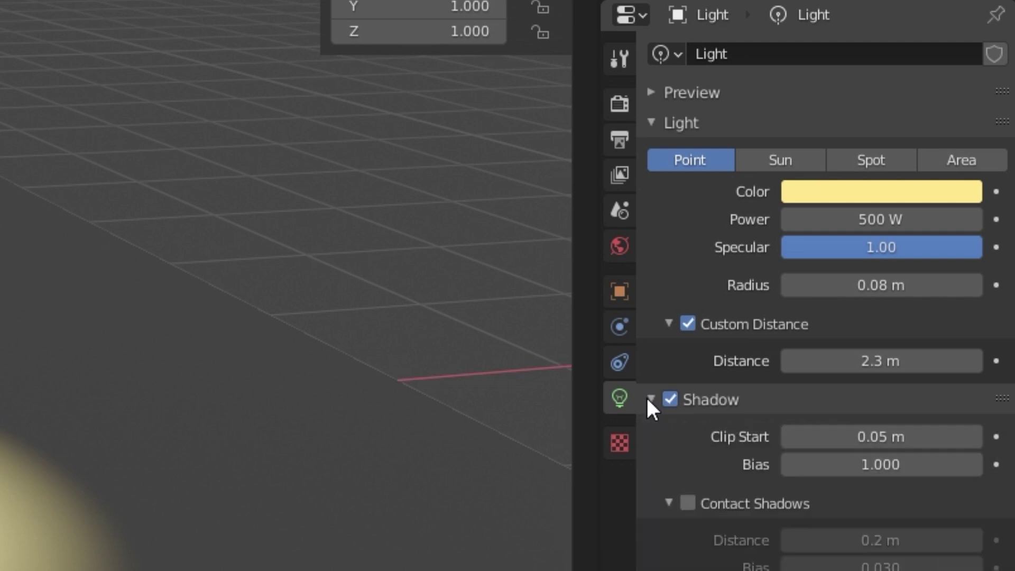
click(670, 399)
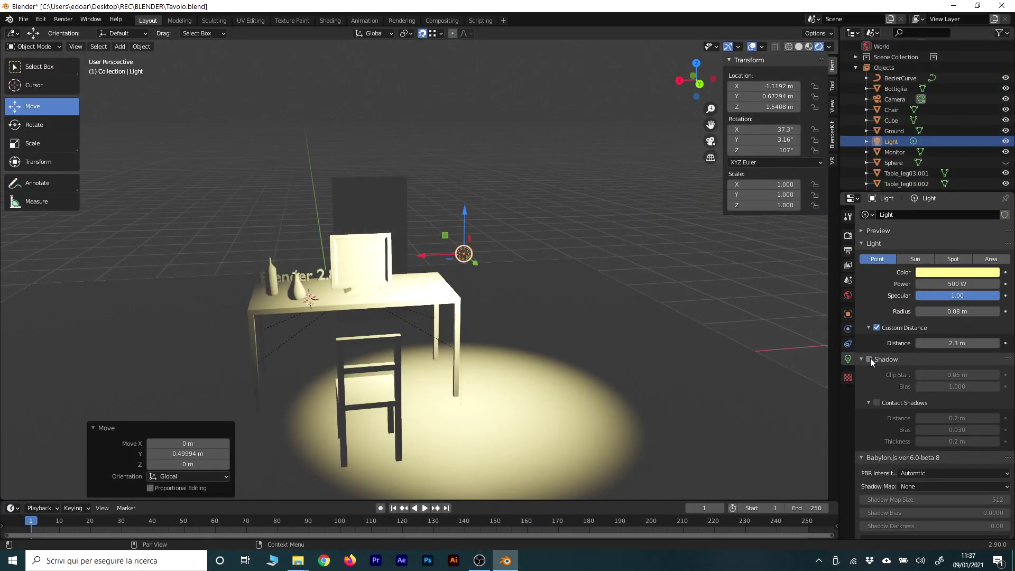
click(870, 359)
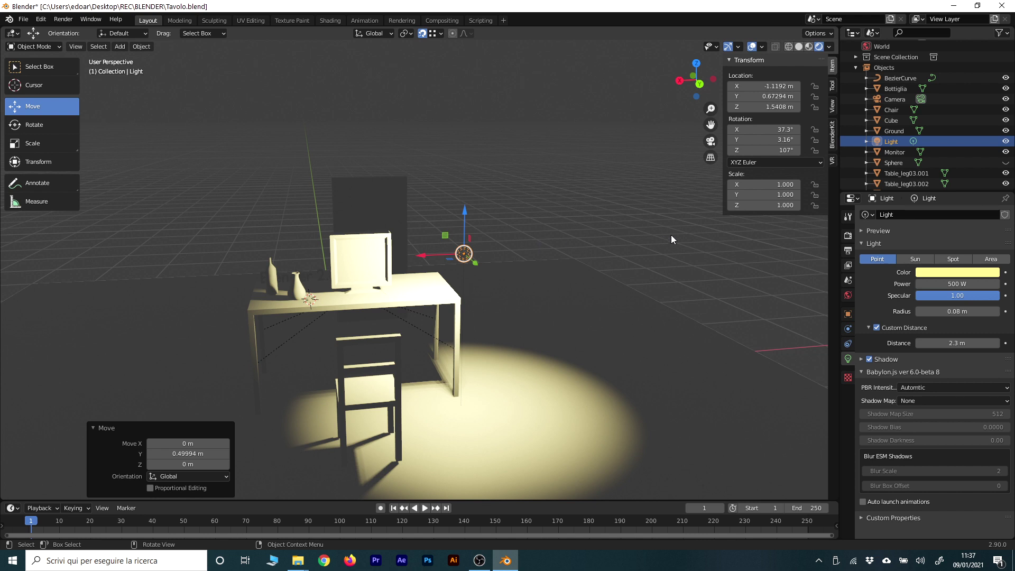
- Browse the Eevee, Workbench and Cycles render engines, keeping Eevee selected
click(848, 235)
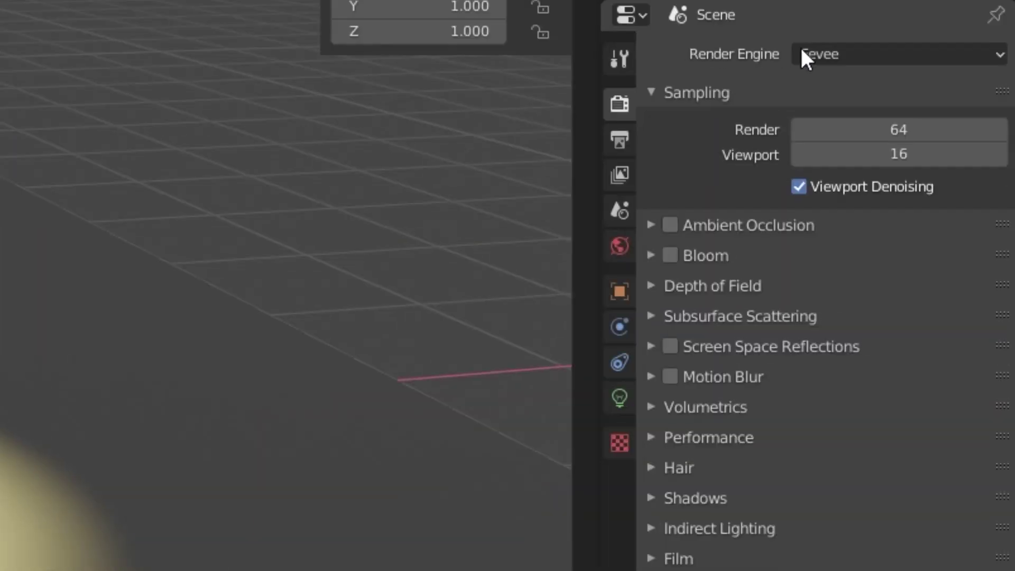
click(858, 53)
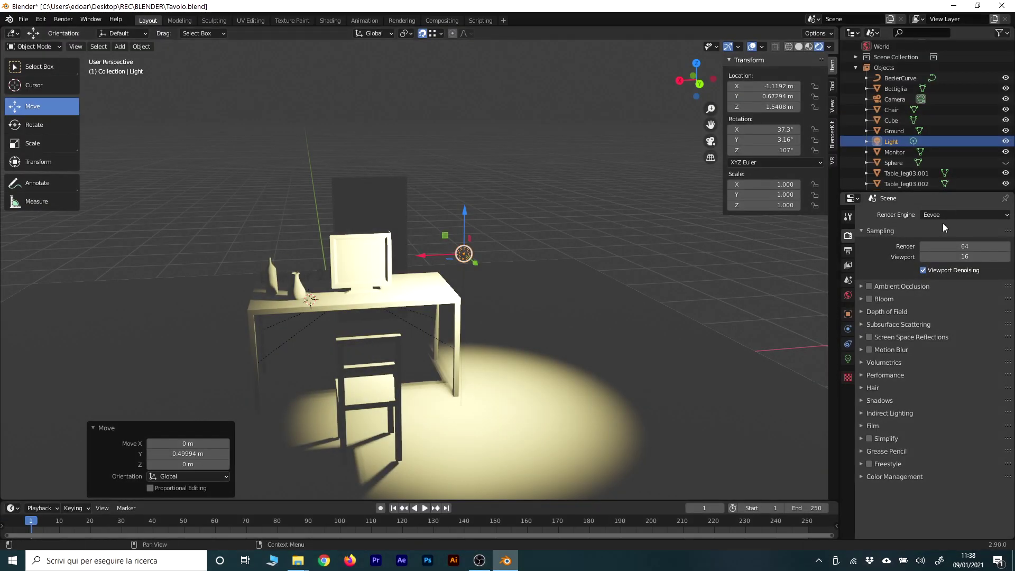
click(942, 214)
- Raise the point light vertically, nudge it slightly along X, then deselect it
ctrl+scroll(847, 218, down, 8)
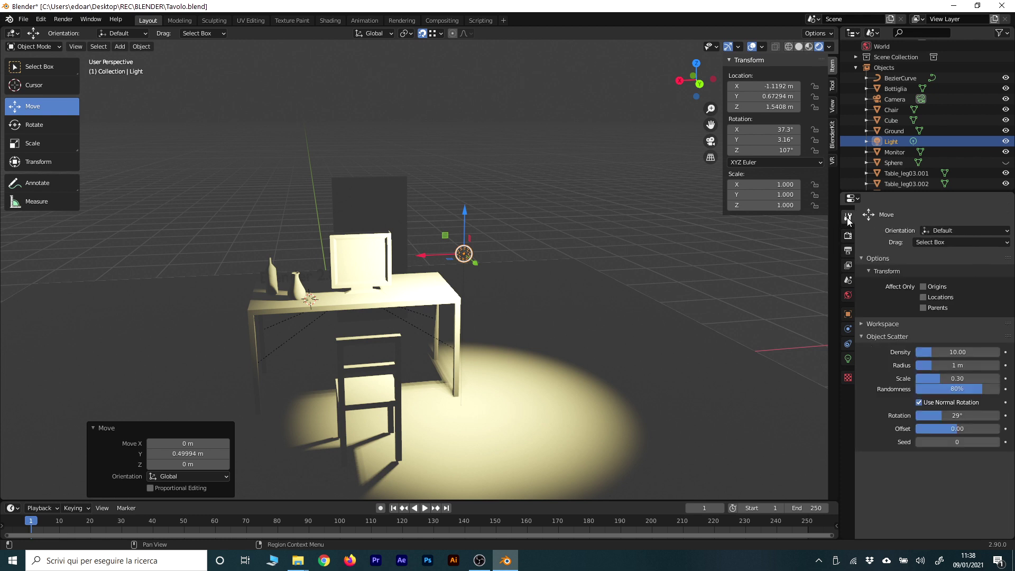
key(g)
key(z)
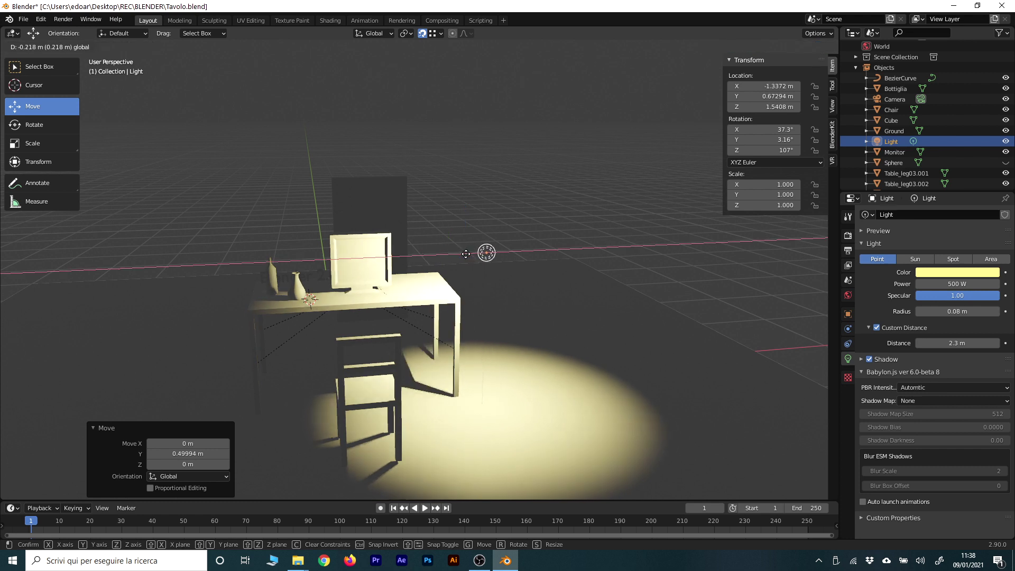
click(473, 220)
drag(471, 220, 480, 218)
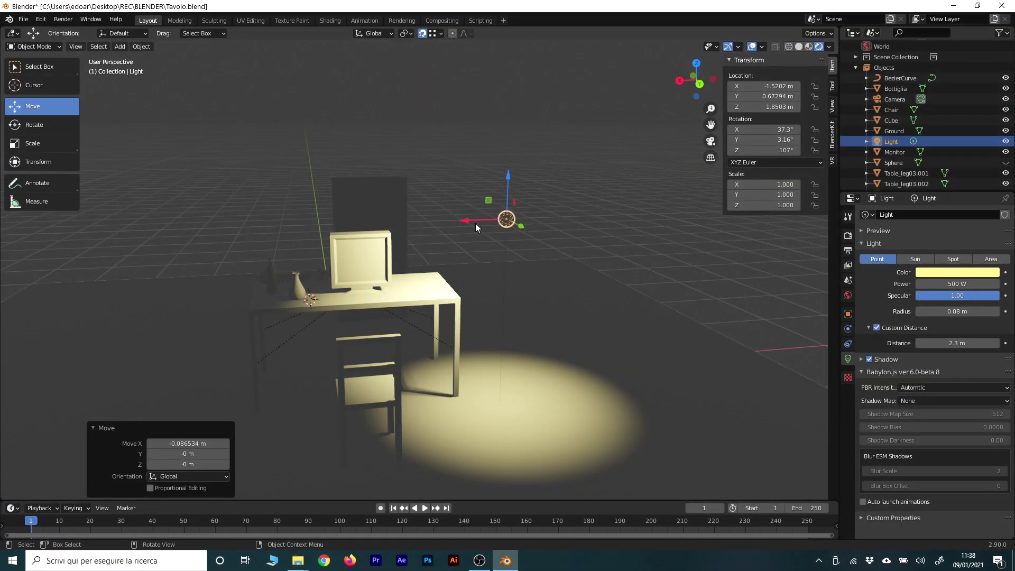
click(486, 220)
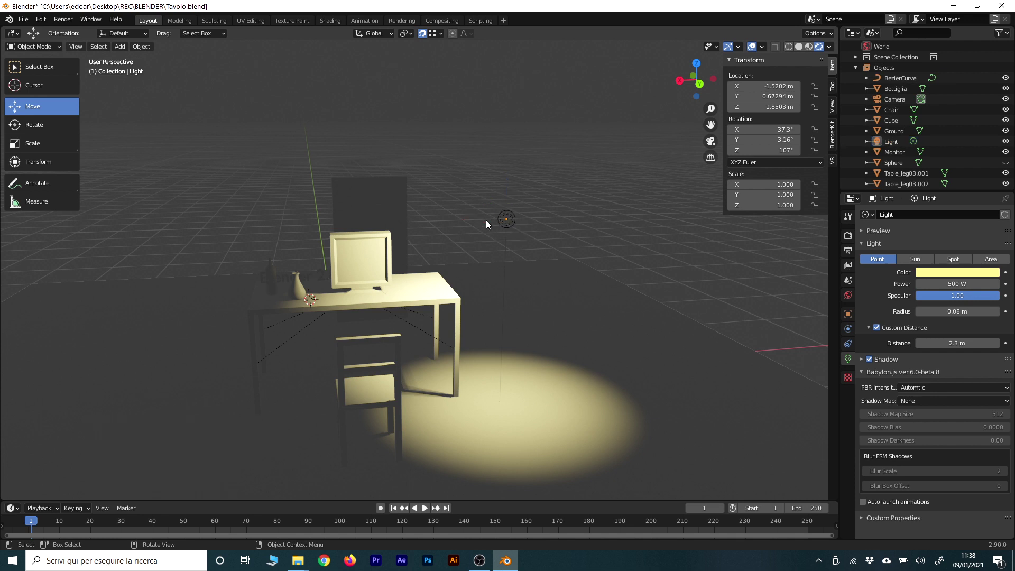
click(505, 221)
click(470, 173)
- Add a spot light and drag it up above the desk
click(120, 46)
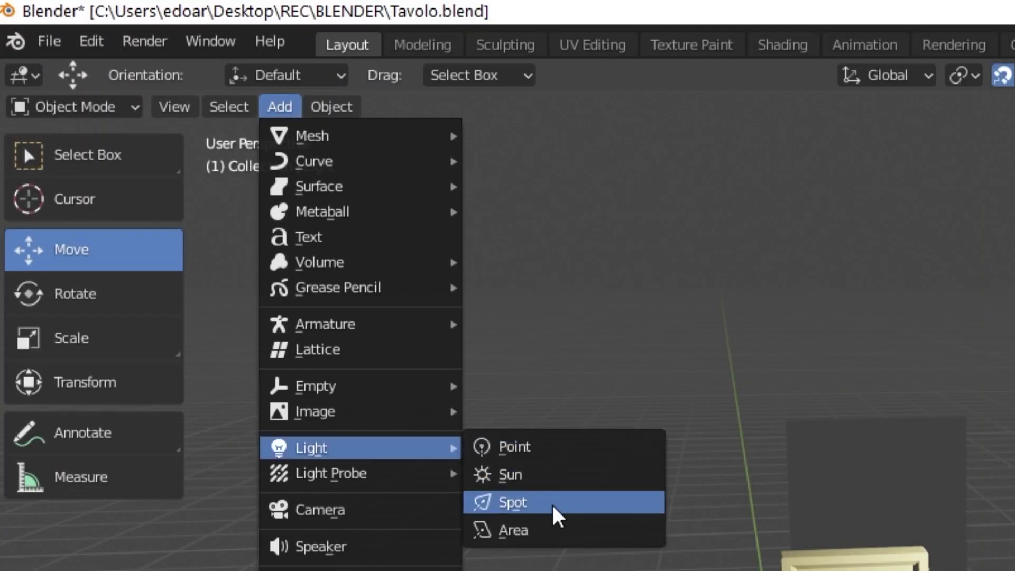
click(552, 505)
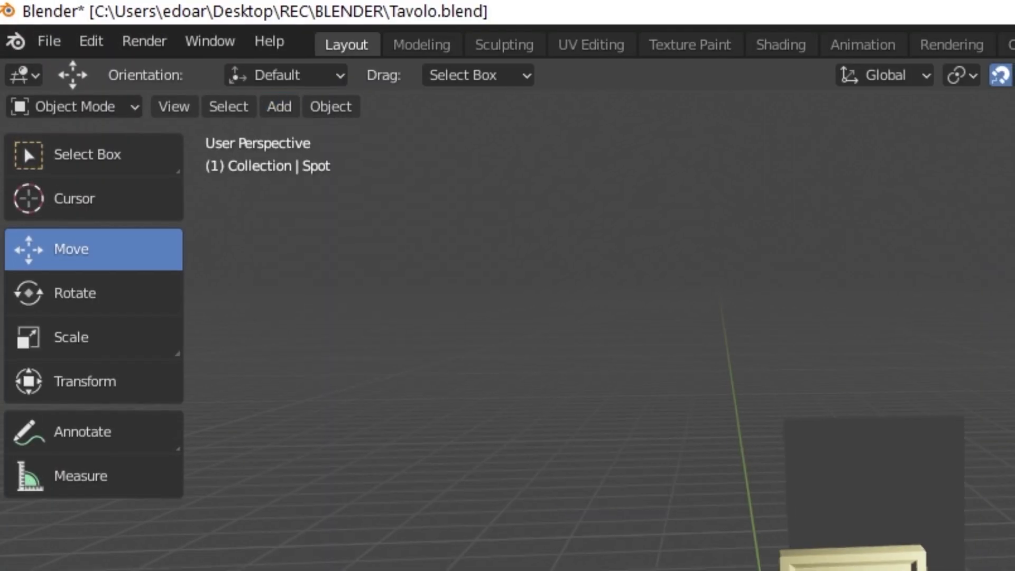
drag(669, 554, 306, 169)
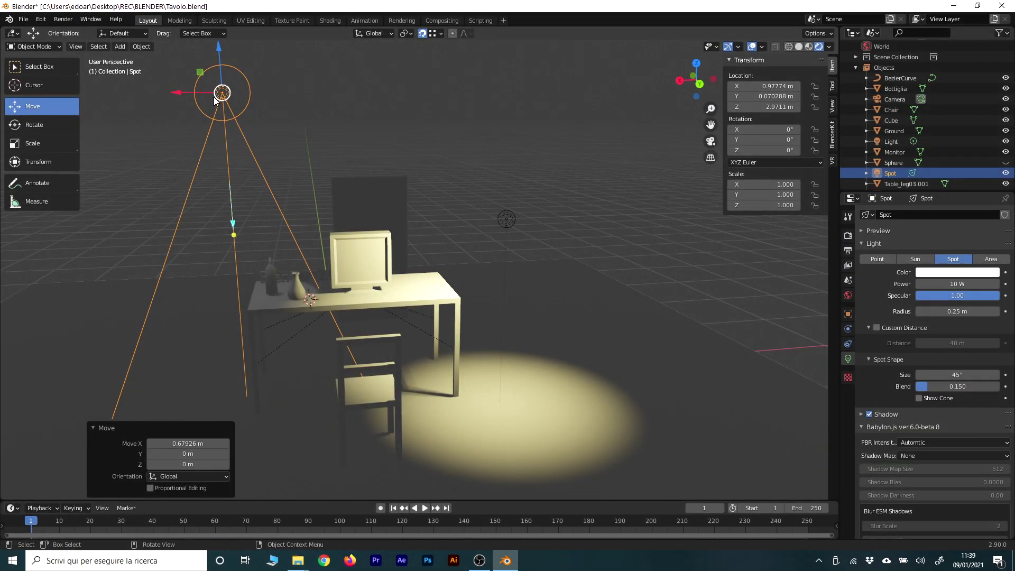
- Extend the point light's custom distance to 9.5 m and raise it to Z 3.1664 m
click(506, 218)
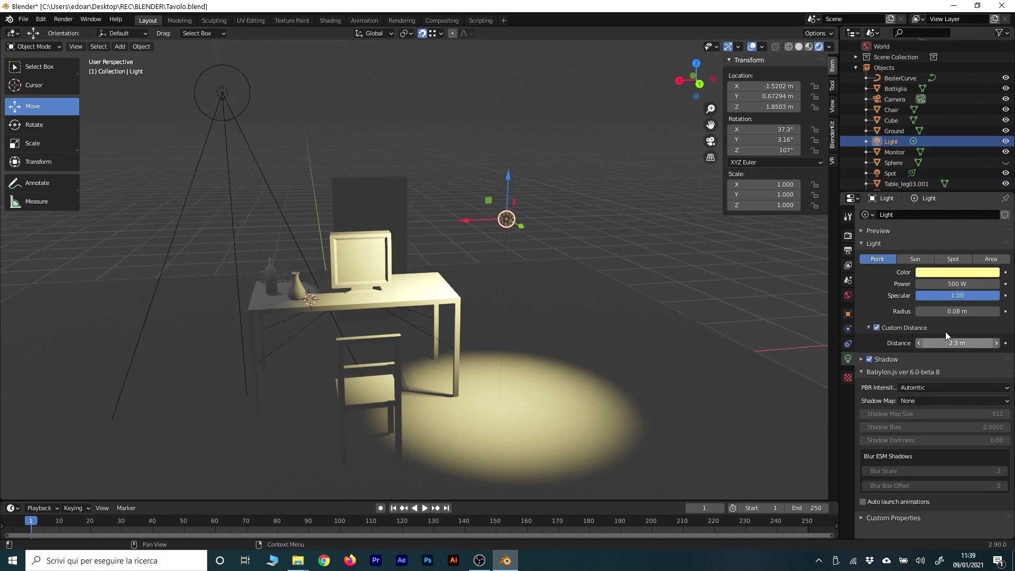
drag(944, 342, 1004, 342)
key(g)
key(z)
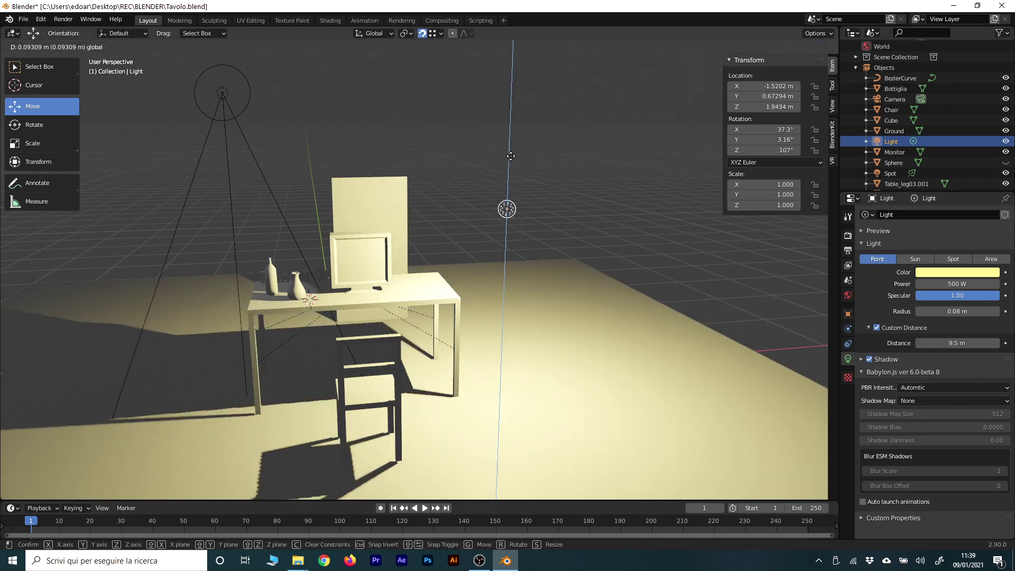
click(513, 16)
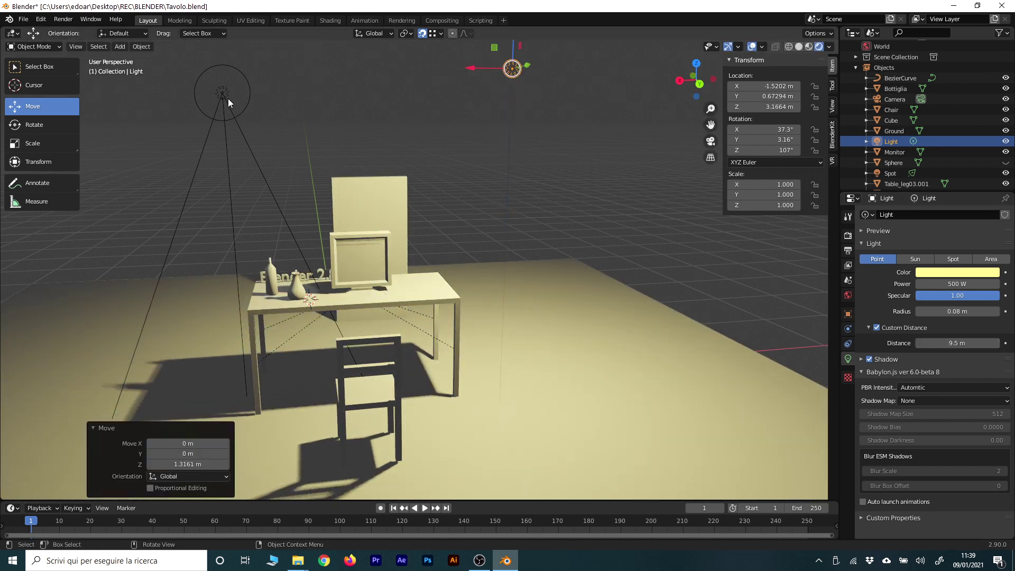
- Select the spot light and raise it higher, orbiting to view the whole desk
click(228, 98)
right_click(219, 207)
middle_drag(324, 217, 365, 238)
scroll(365, 238, down, 3)
middle_drag(474, 335, 447, 303)
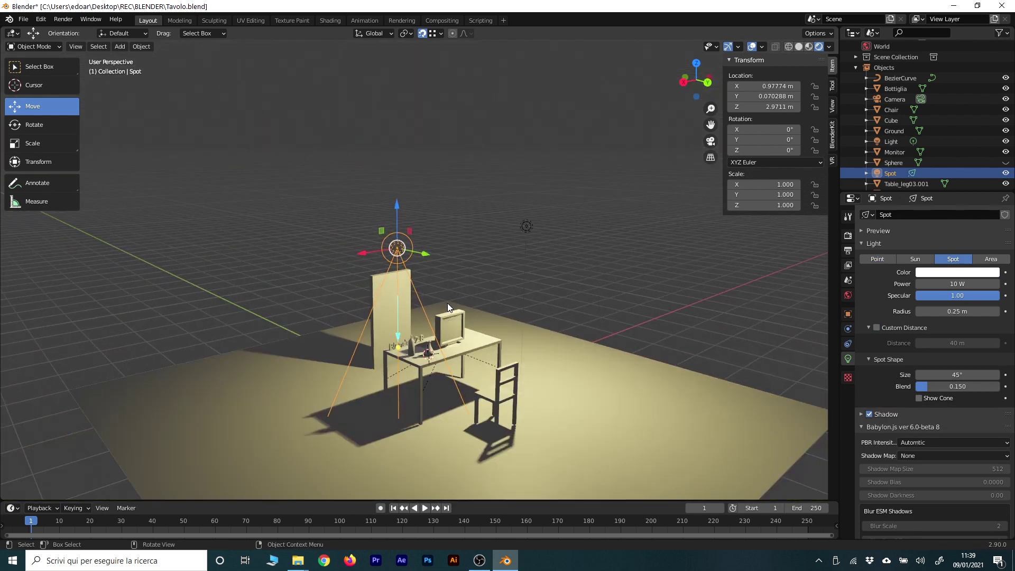
drag(392, 226, 397, 202)
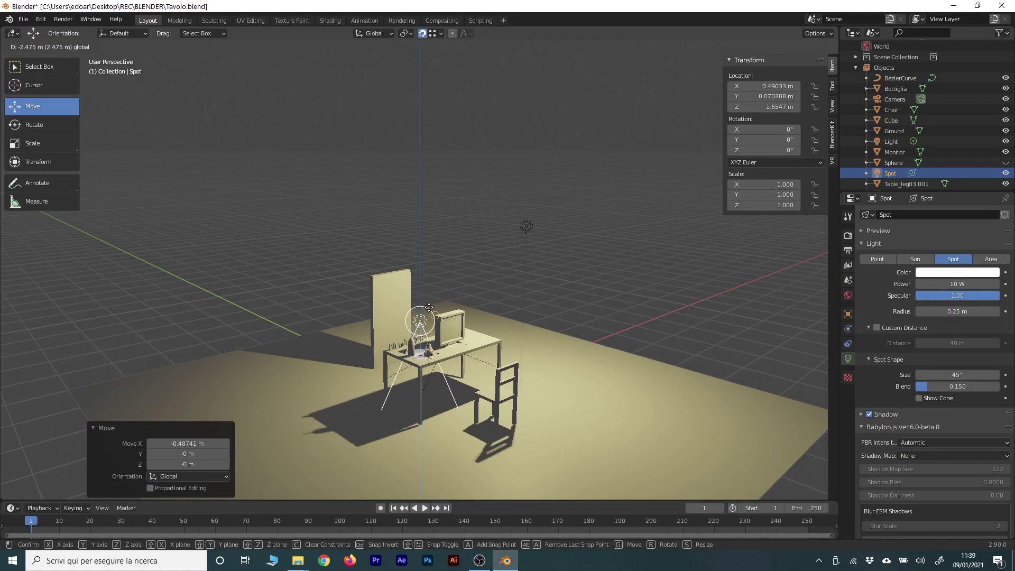
- Raise the spot light to Z 4.5409 m and aim it down at the desk
mouse_move(436, 304)
mouse_down()
mouse_move(458, 221)
mouse_move(451, 279)
mouse_up()
scroll(483, 237, up, 3)
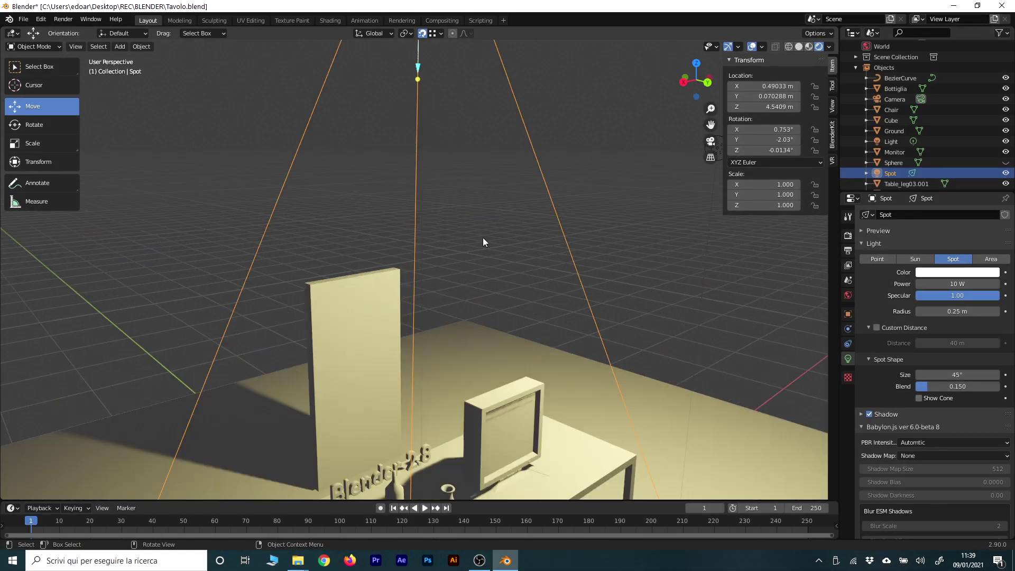
scroll(480, 237, down, 2)
mouse_move(419, 238)
mouse_down()
mouse_move(436, 270)
mouse_move(420, 246)
mouse_up()
- Tint the spot light magenta and enable its Custom Distance
click(930, 274)
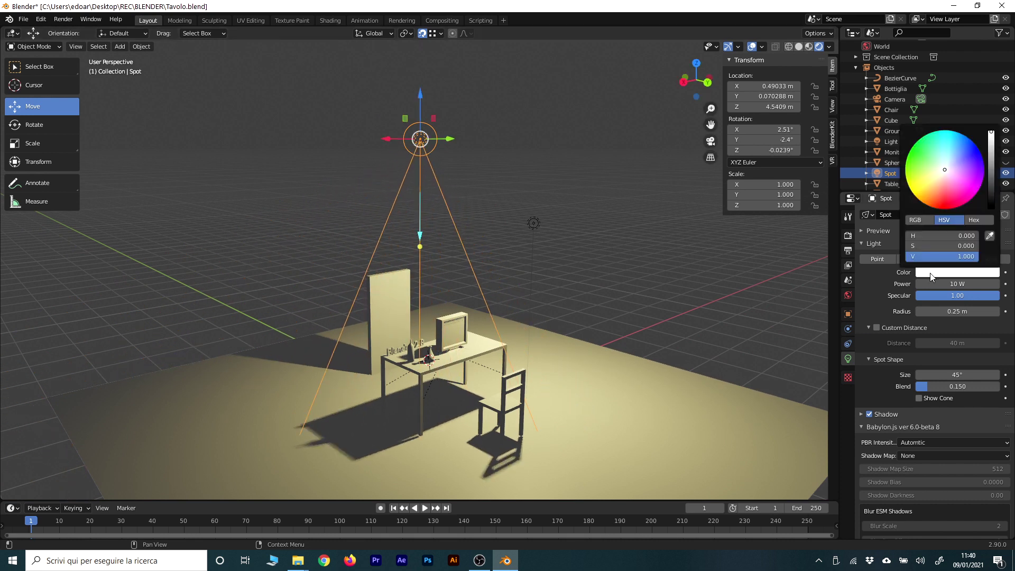
drag(944, 176, 961, 196)
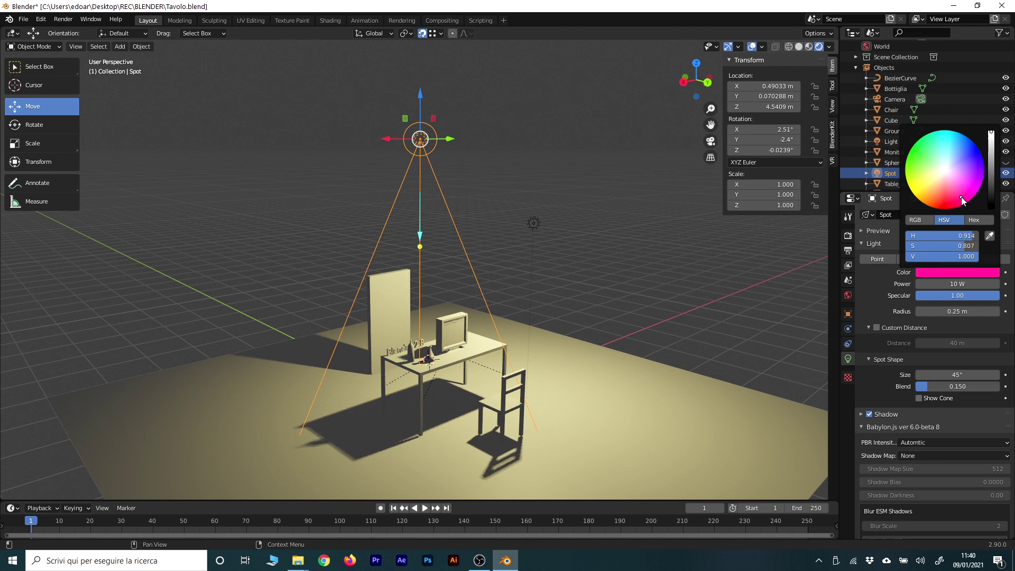
click(877, 329)
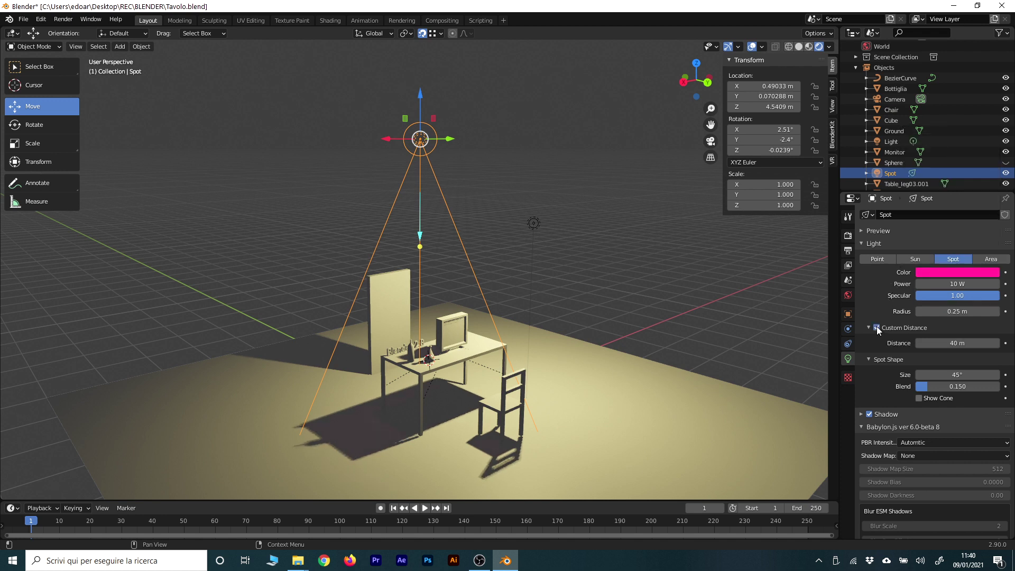
- Give the spot light 75 m distance, 100 W power and a 21.5° spot size
drag(957, 343, 983, 343)
mouse_move(957, 283)
mouse_down()
mouse_move(973, 283)
mouse_move(940, 284)
mouse_move(978, 284)
mouse_up()
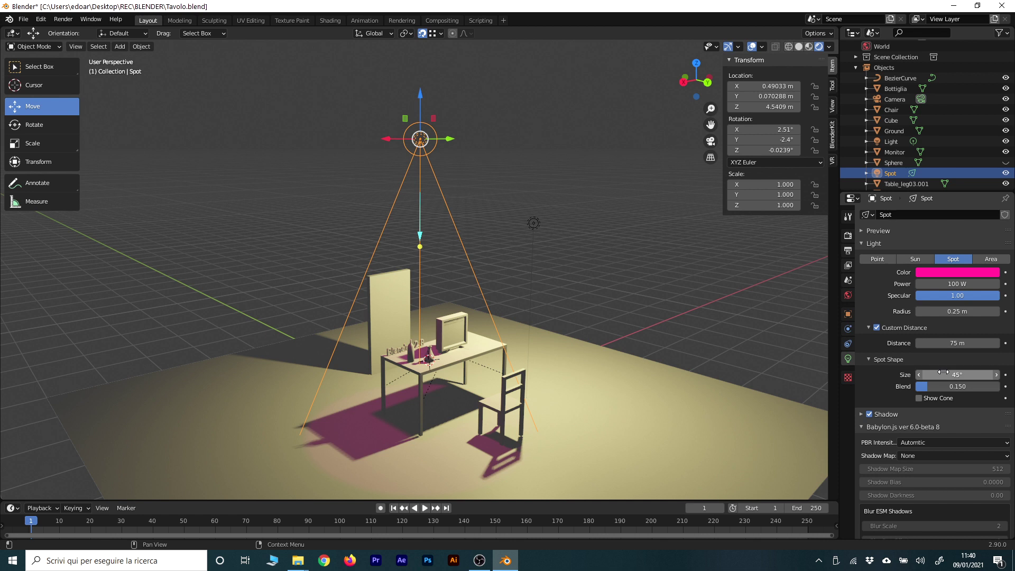
drag(956, 375, 930, 375)
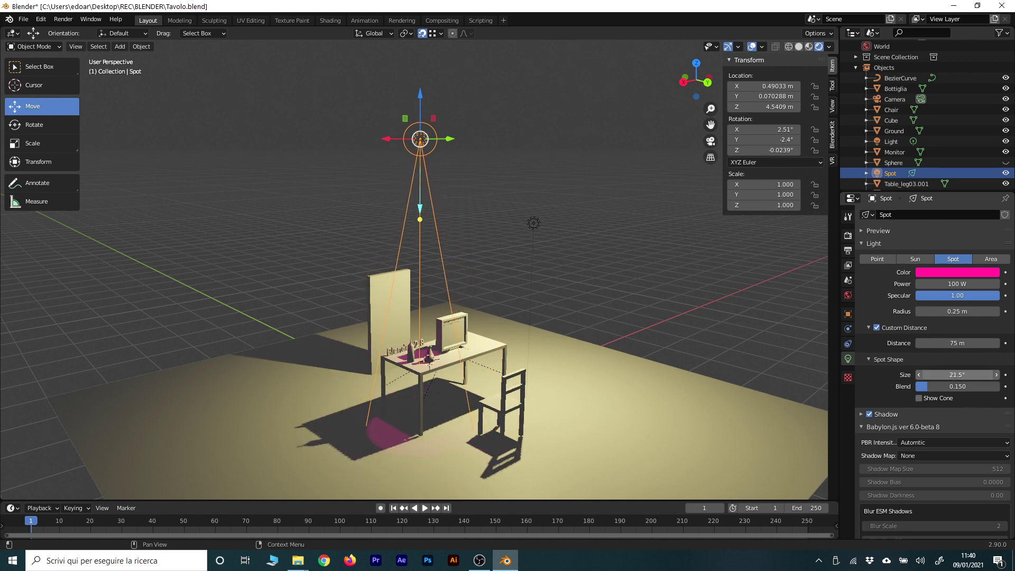
mouse_move(930, 375)
mouse_down()
mouse_move(988, 375)
mouse_move(924, 375)
mouse_up()
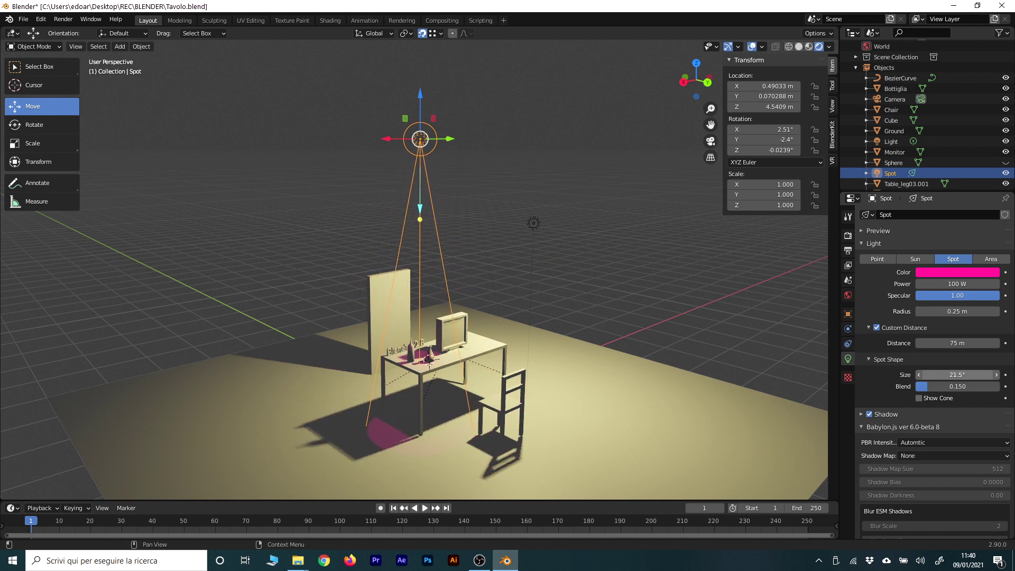
drag(420, 112, 402, 224)
- Lower the spot to Z 3.39 with Size 12.8°, Blend 0.498, and show its cone
click(409, 181)
scroll(409, 182, up, 5)
drag(956, 374, 945, 374)
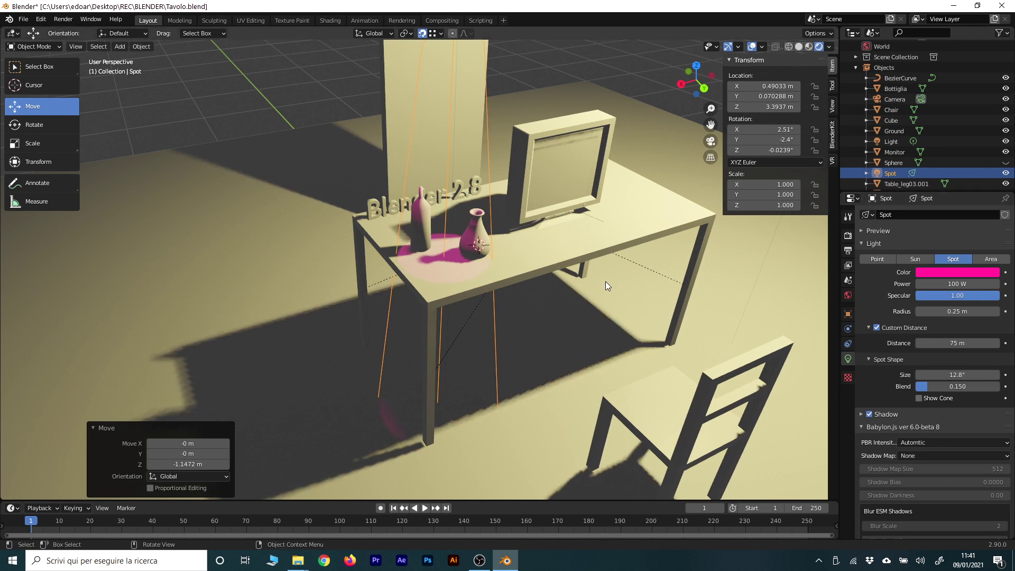
mouse_move(957, 386)
mouse_down()
mouse_move(985, 386)
mouse_move(928, 385)
mouse_move(955, 386)
mouse_up()
scroll(477, 287, up, 2)
click(918, 398)
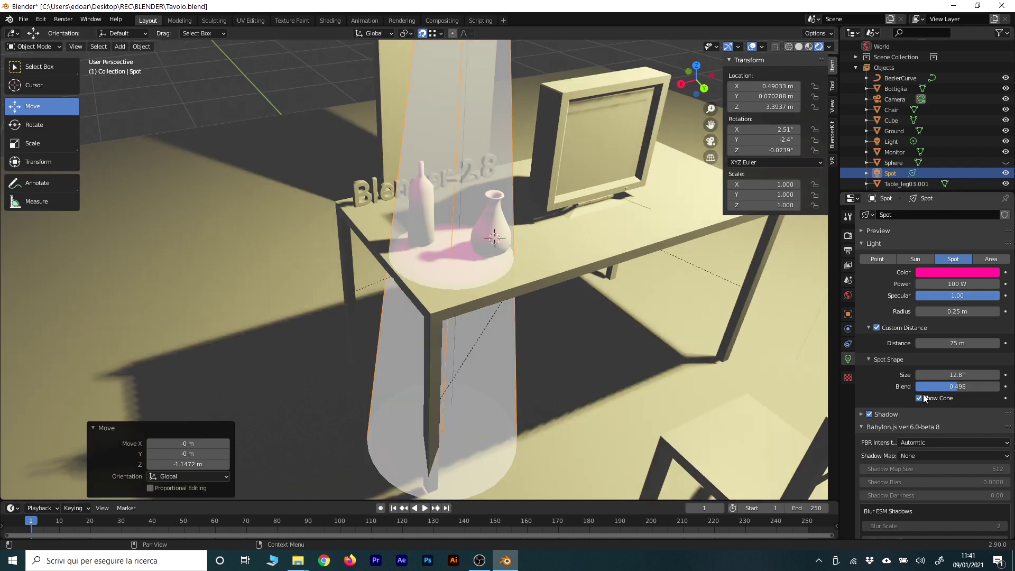
- Orbit around the table and chair and bring up the Light types to add
scroll(470, 220, down, 3)
scroll(464, 264, down, 3)
right_click(462, 263)
mouse_move(500, 226)
middle_down()
mouse_move(489, 227)
mouse_move(506, 197)
mouse_move(539, 175)
middle_up()
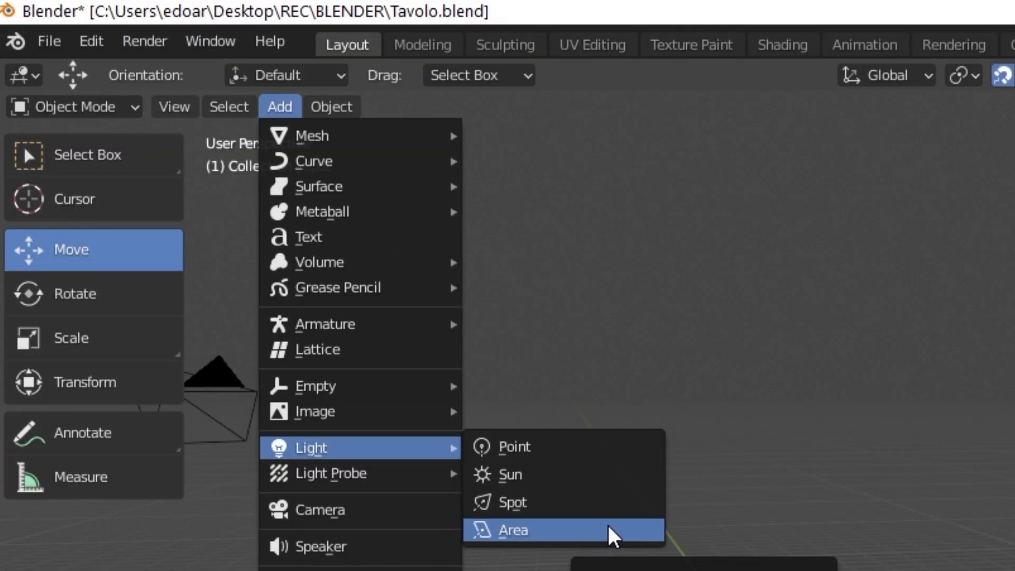
- Add an area light and raise it above the desk to about Z 2.8 m
click(609, 528)
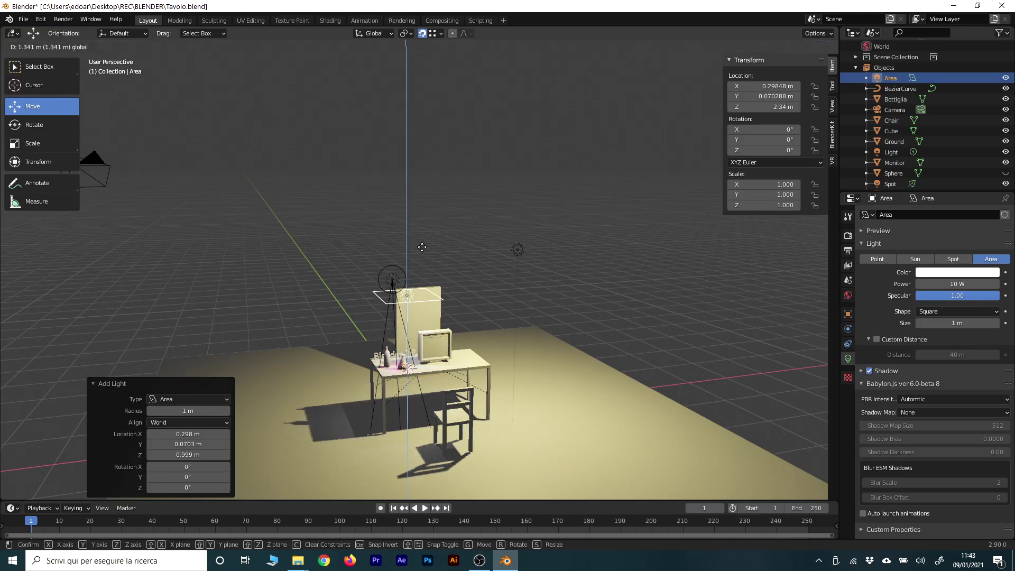
drag(408, 331, 417, 211)
scroll(449, 267, up, 2)
scroll(448, 267, up, 2)
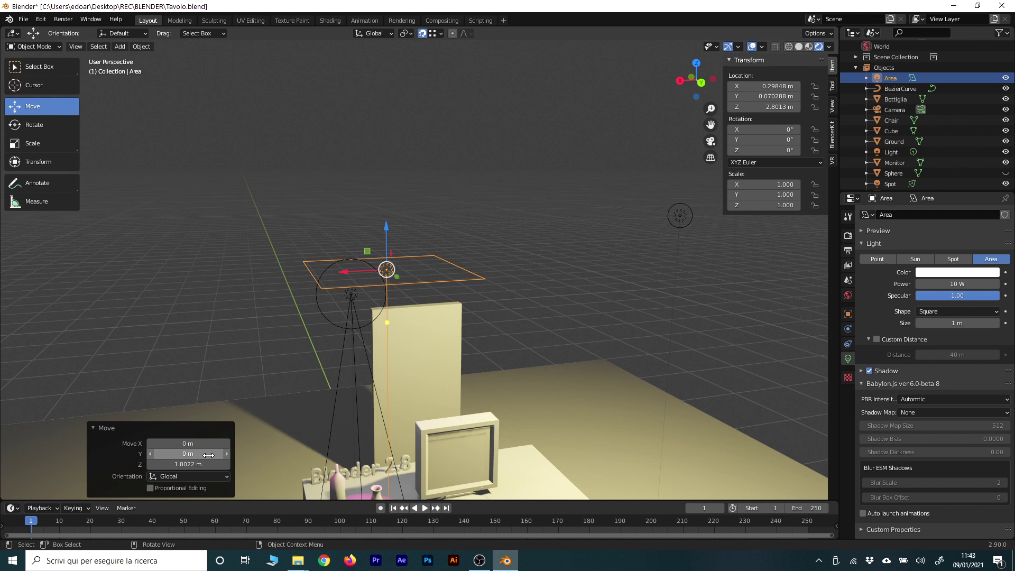
scroll(390, 194, down, 3)
- Scale the area light to 2.19 along X and 2.10 along Y
key(shift+space)
key(s)
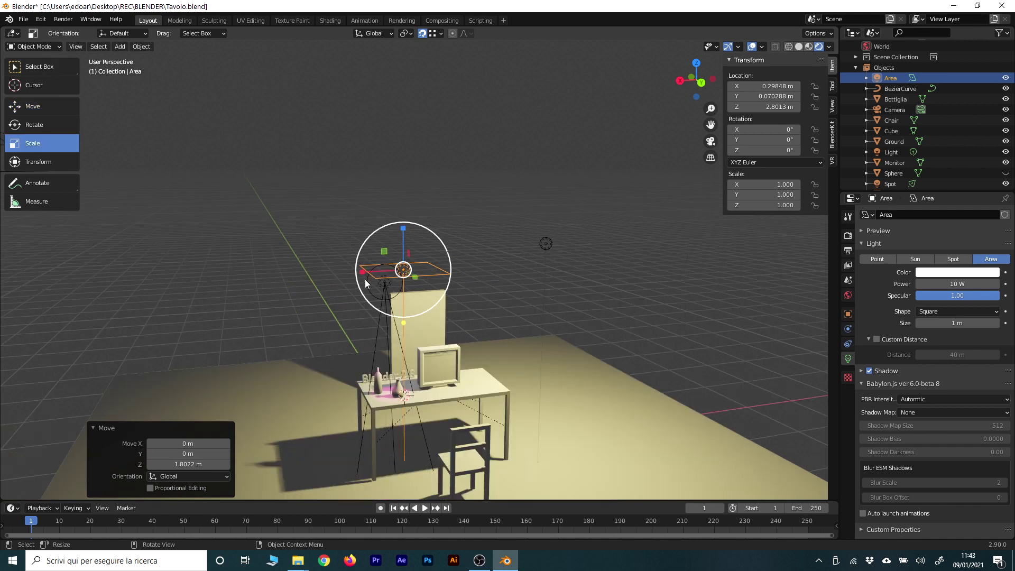
drag(361, 275, 310, 274)
mouse_move(415, 277)
mouse_down()
mouse_move(431, 306)
mouse_move(425, 299)
mouse_up()
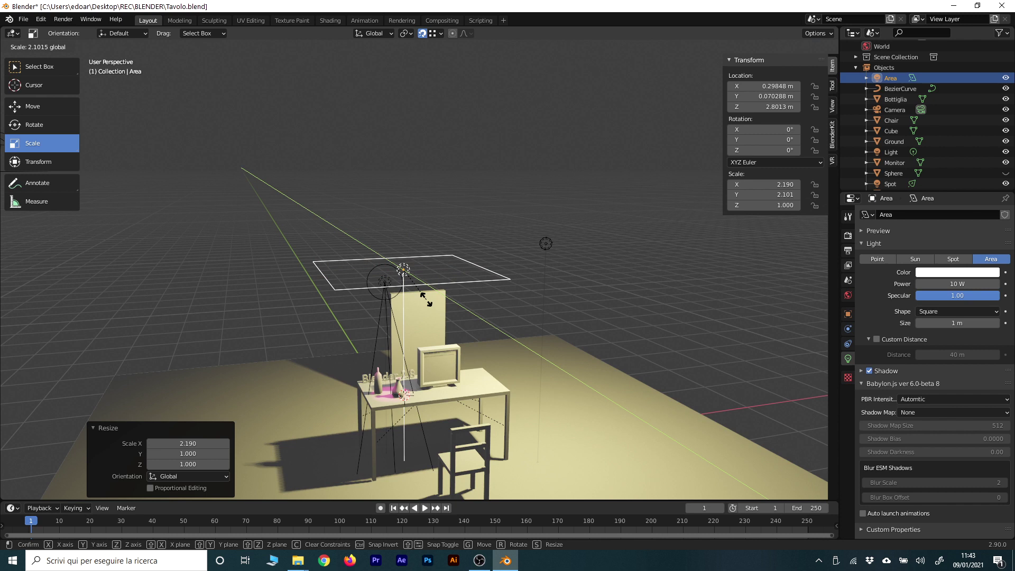
click(41, 70)
- Orbit to view the area light and enlarge its size to 1.31 m
middle_drag(336, 290, 307, 273)
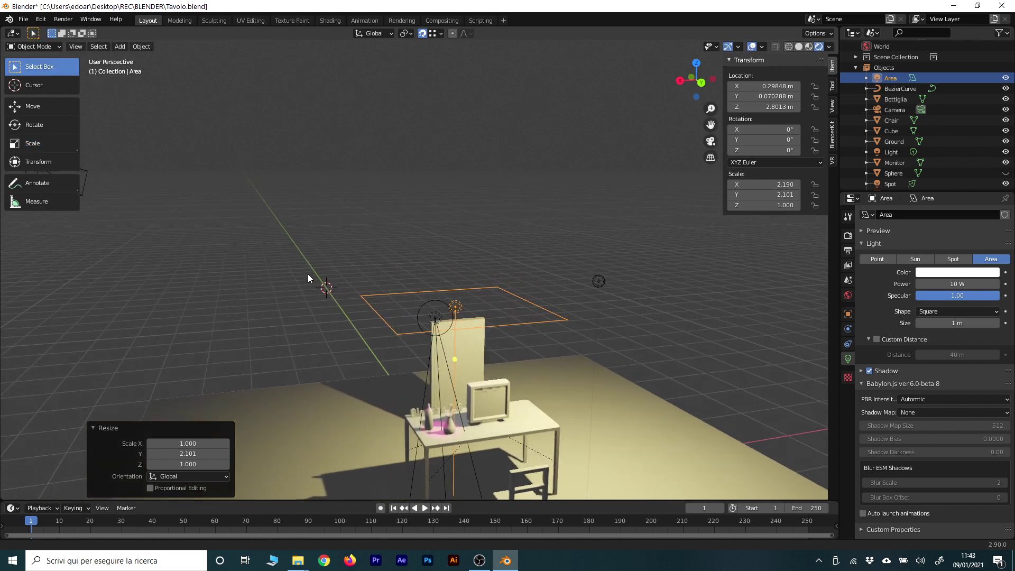
right_click(259, 277)
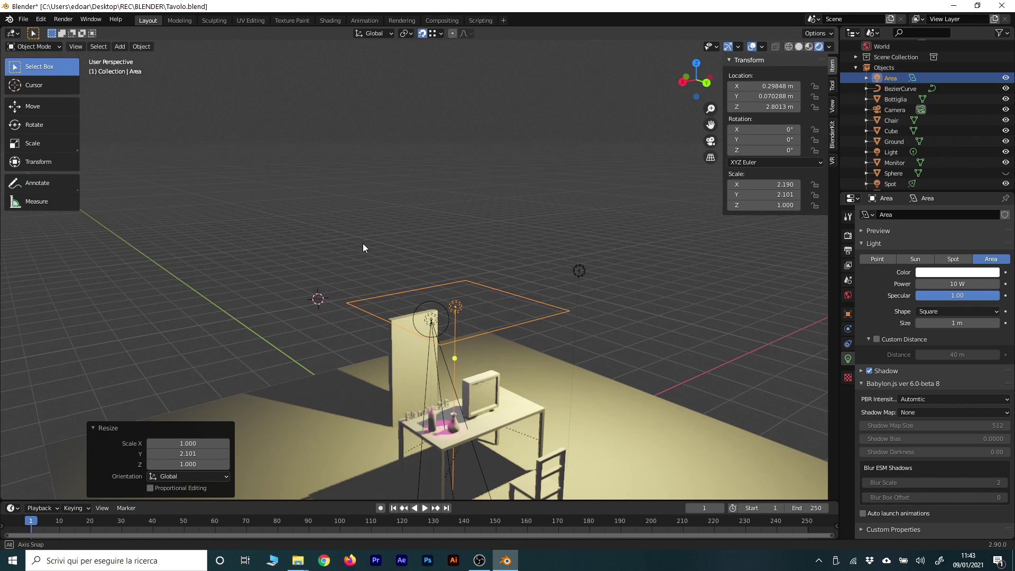
middle_drag(362, 243, 388, 227)
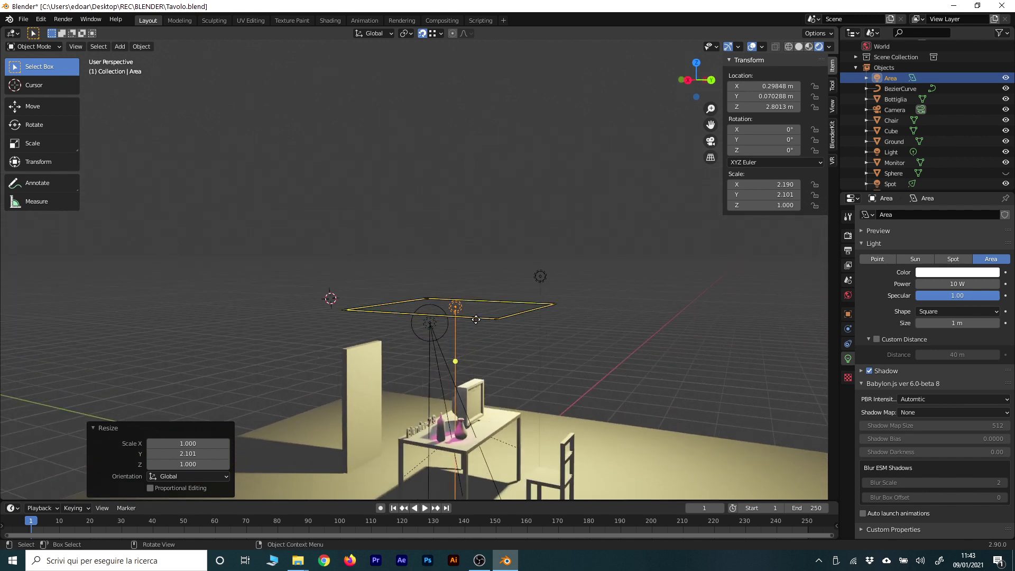
drag(485, 320, 591, 329)
click(40, 107)
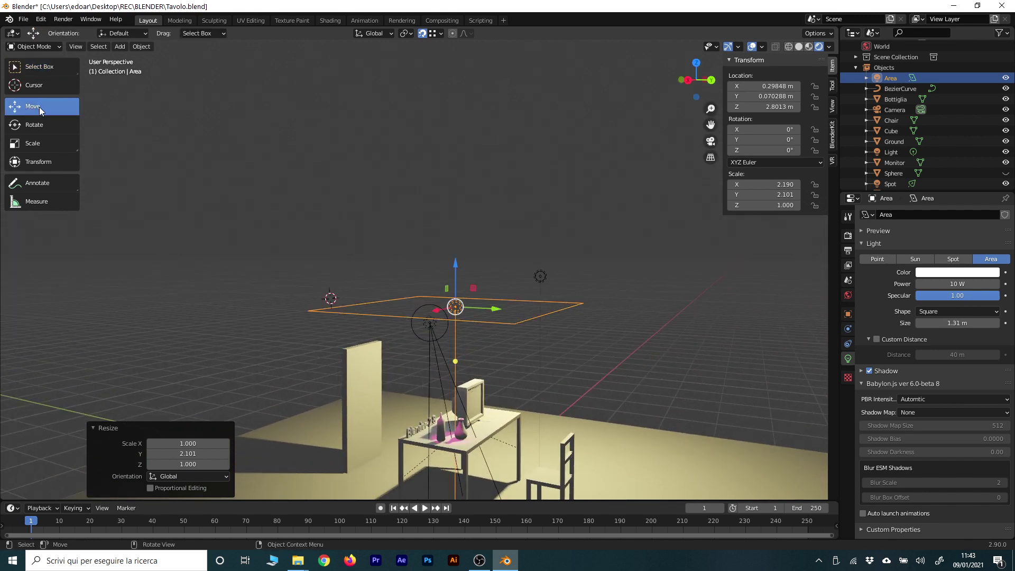
- Move the area light beside the desk, give it 100 W power, and rotate it around Z
drag(494, 309, 429, 286)
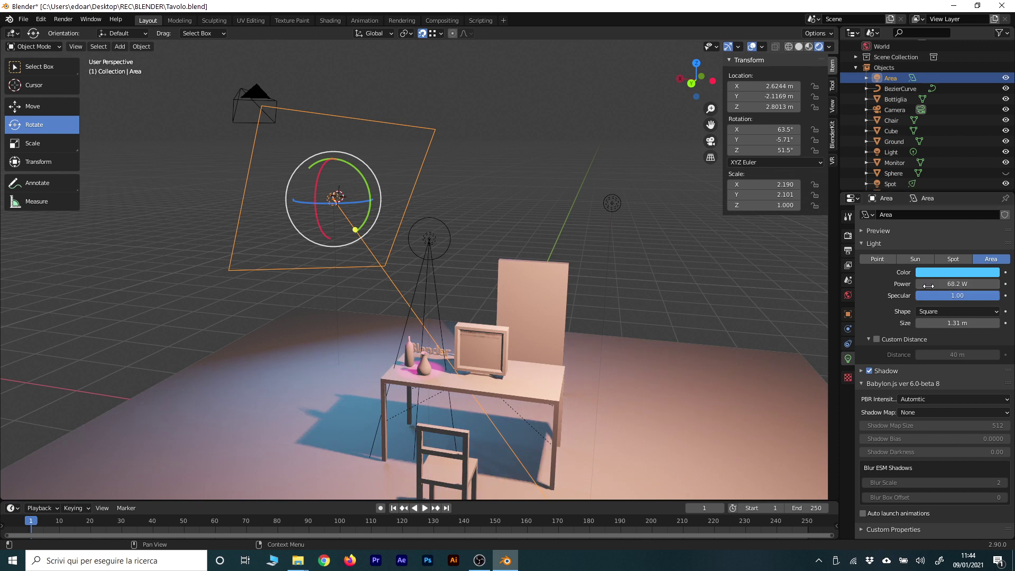
drag(956, 284, 949, 284)
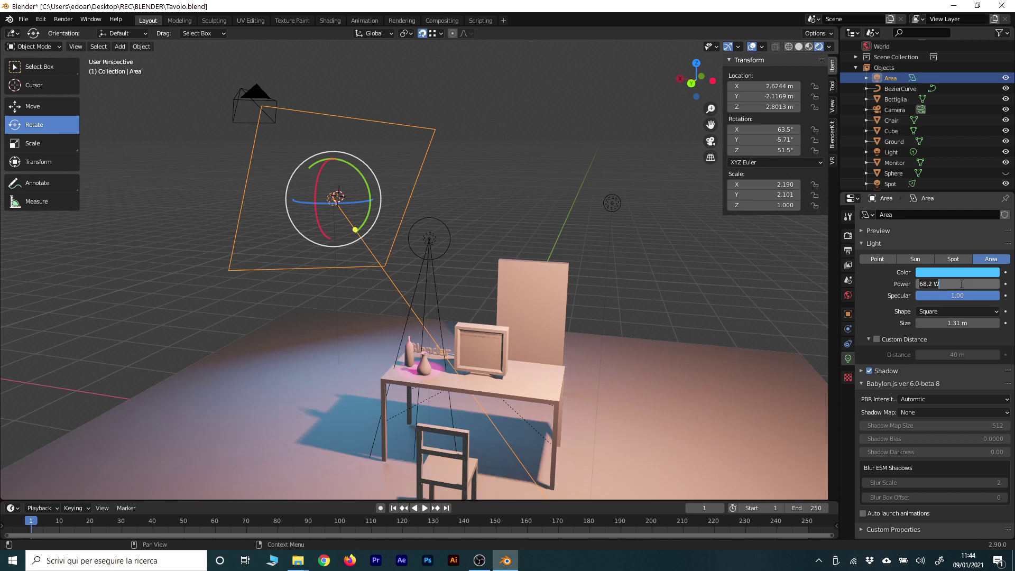
key(Return)
key(r)
key(z)
click(991, 296)
- Enlarge the area light to 2.4 m, deselect it, and save Tavolo.blend
drag(957, 323, 972, 323)
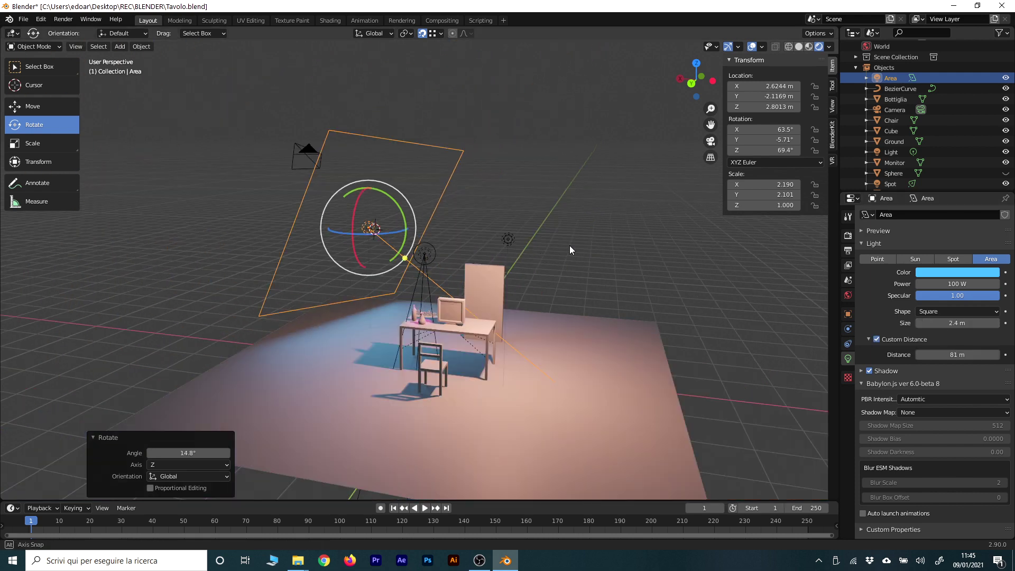
mouse_move(569, 245)
middle_down()
mouse_move(742, 280)
mouse_move(661, 275)
mouse_move(572, 238)
mouse_move(601, 240)
mouse_move(581, 242)
mouse_move(518, 331)
mouse_move(538, 290)
mouse_move(659, 245)
middle_up()
key(alt+a)
key(ctrl+s)
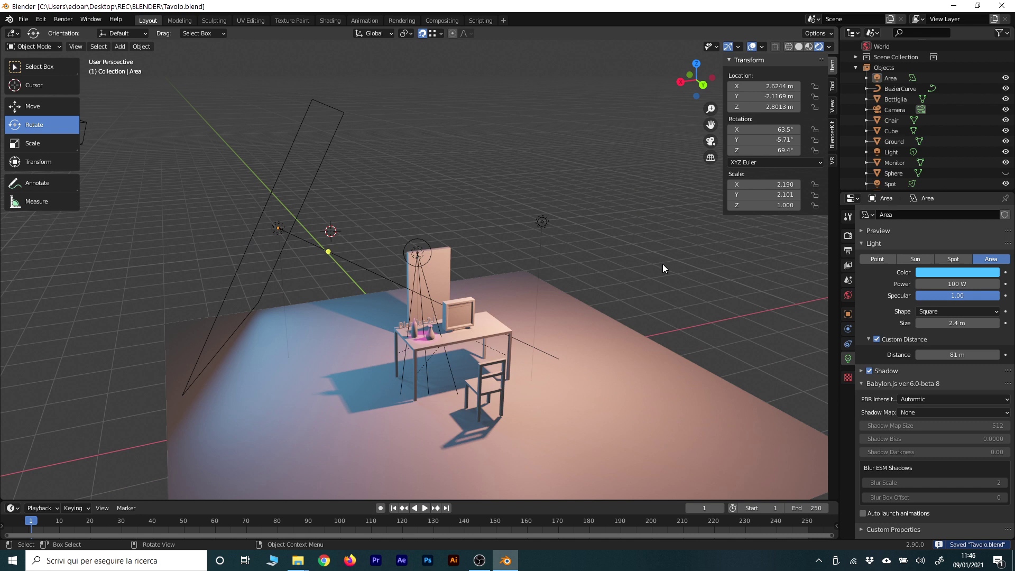
- Add a sun light and slide it across the scene along X
click(118, 49)
mouse_move(311, 447)
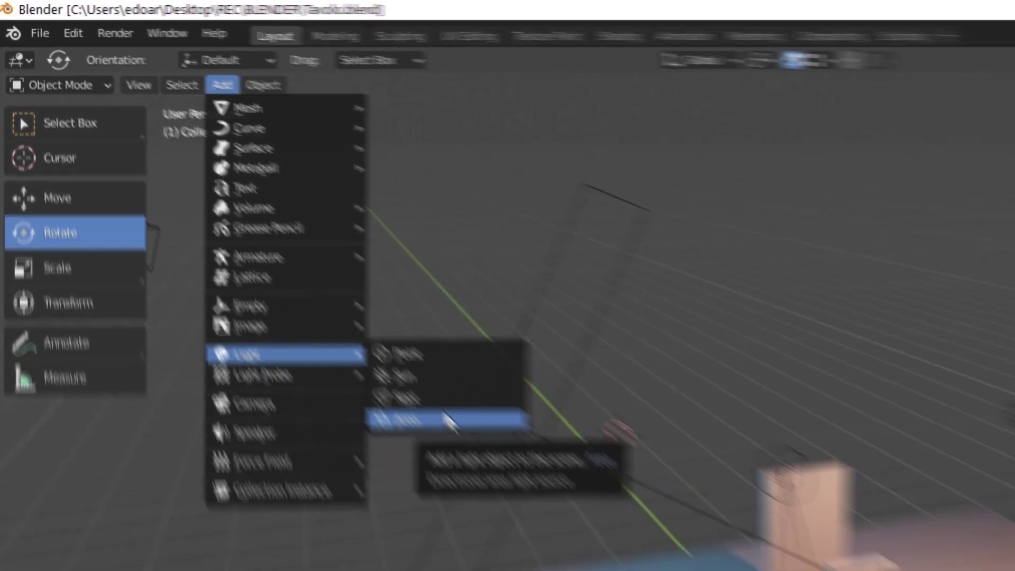
click(510, 474)
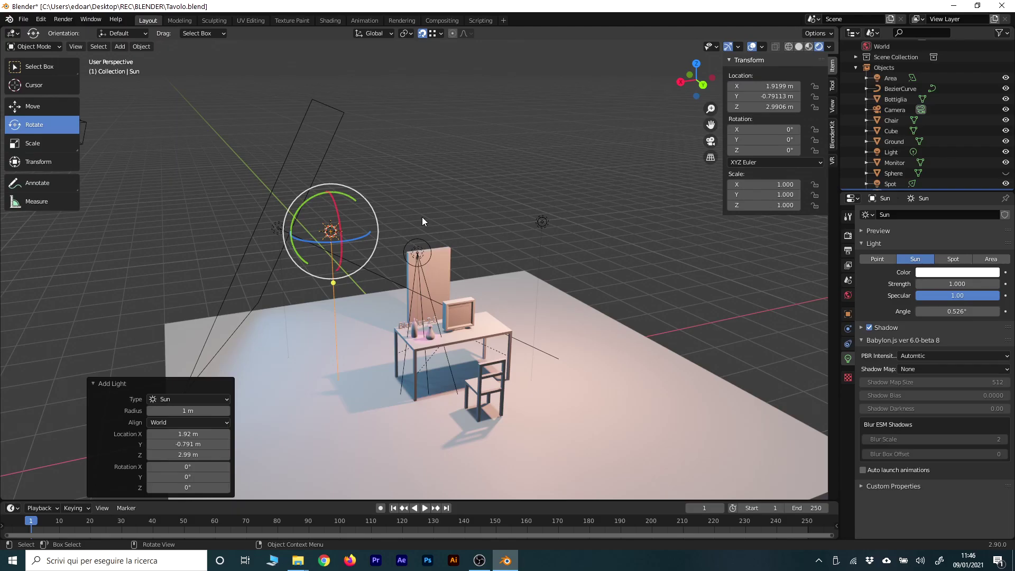
click(29, 109)
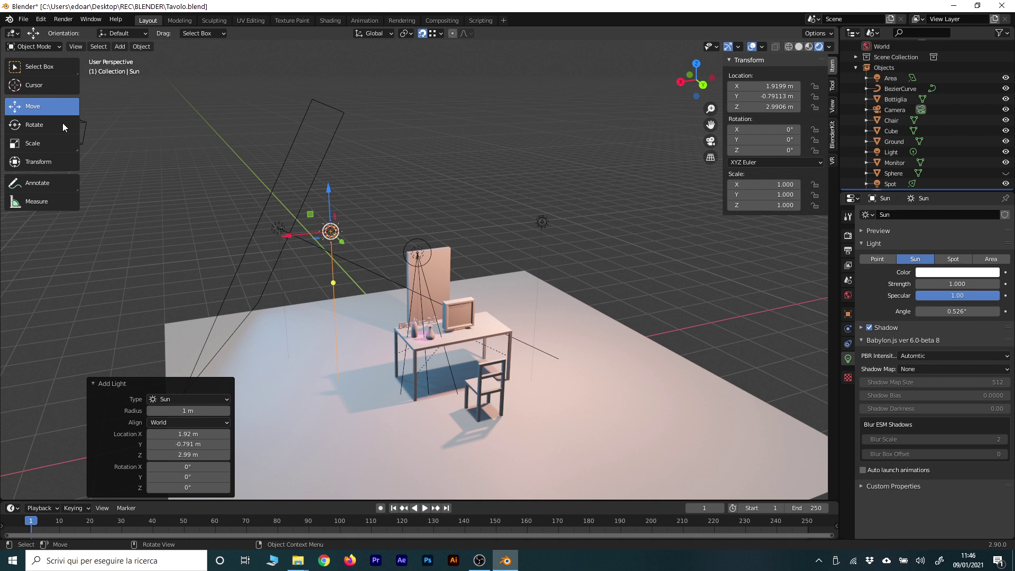
mouse_move(300, 238)
mouse_down()
mouse_move(642, 248)
mouse_move(662, 101)
mouse_move(658, 223)
mouse_up()
- Raise the sun lamp above the desk and orbit to check its height
scroll(667, 310, down, 3)
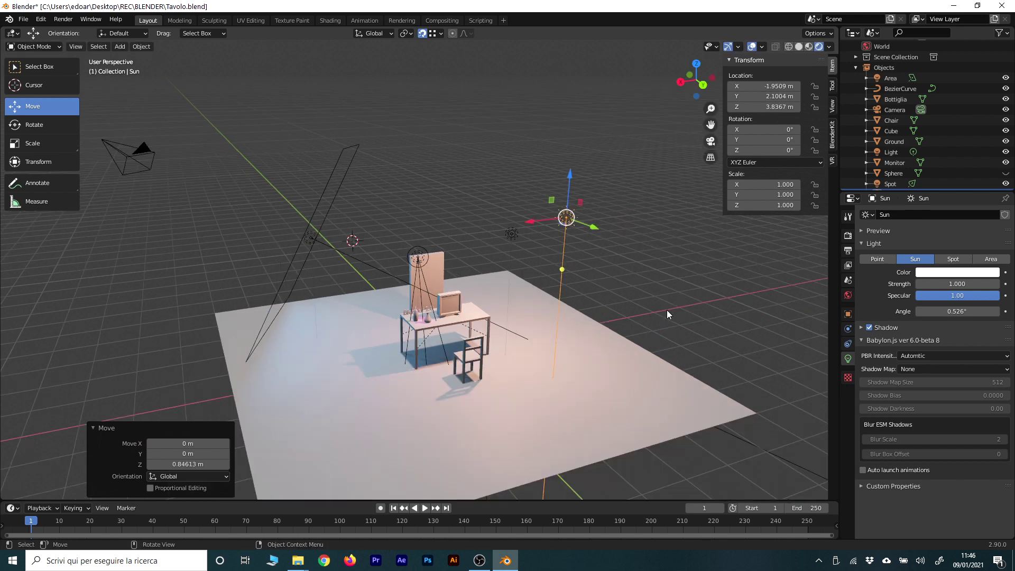
scroll(616, 282, down, 2)
scroll(616, 284, up, 2)
drag(530, 193, 563, 96)
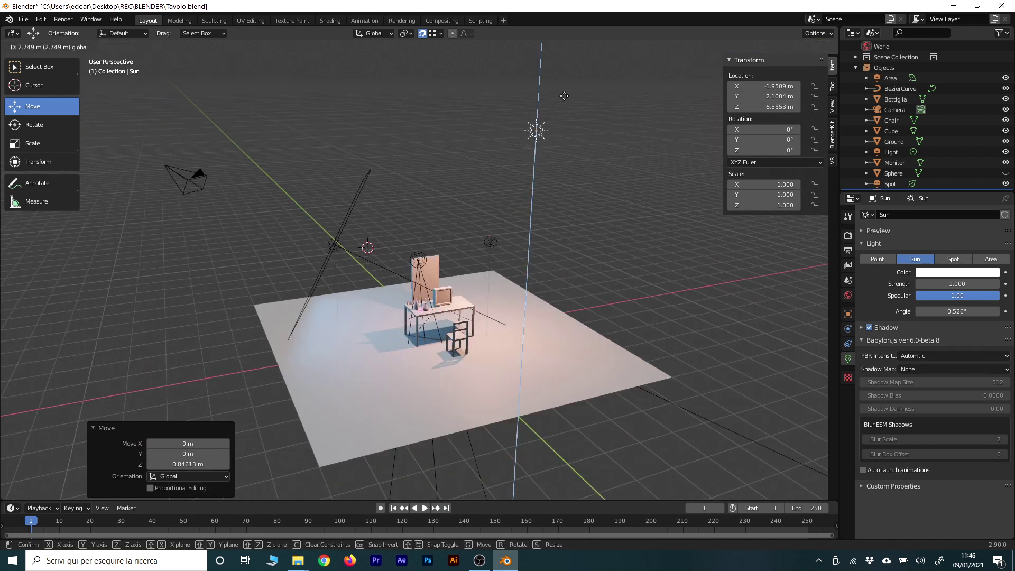
drag(615, 141, 601, 233)
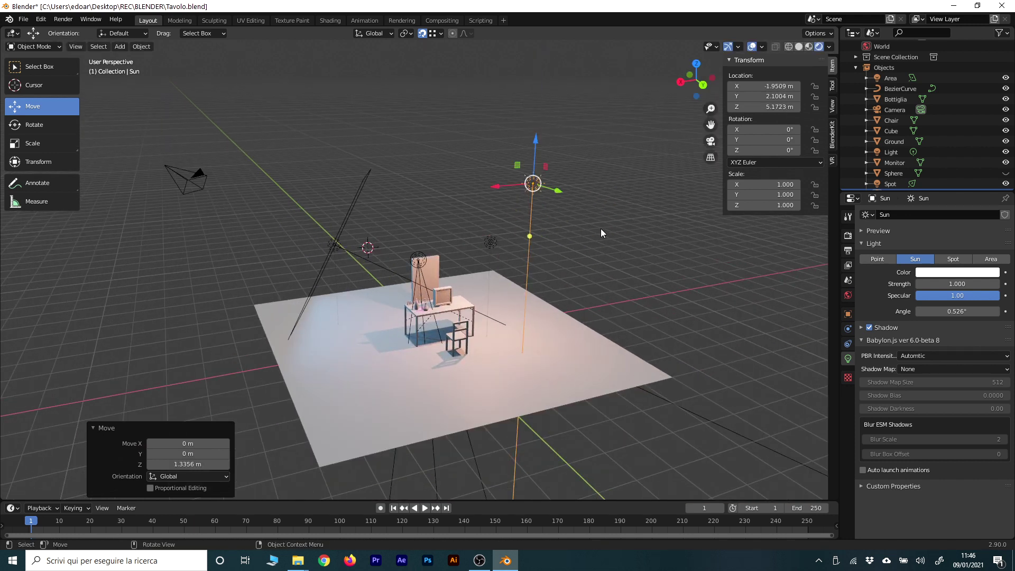
mouse_move(589, 226)
middle_down()
mouse_move(576, 290)
mouse_move(607, 300)
middle_up()
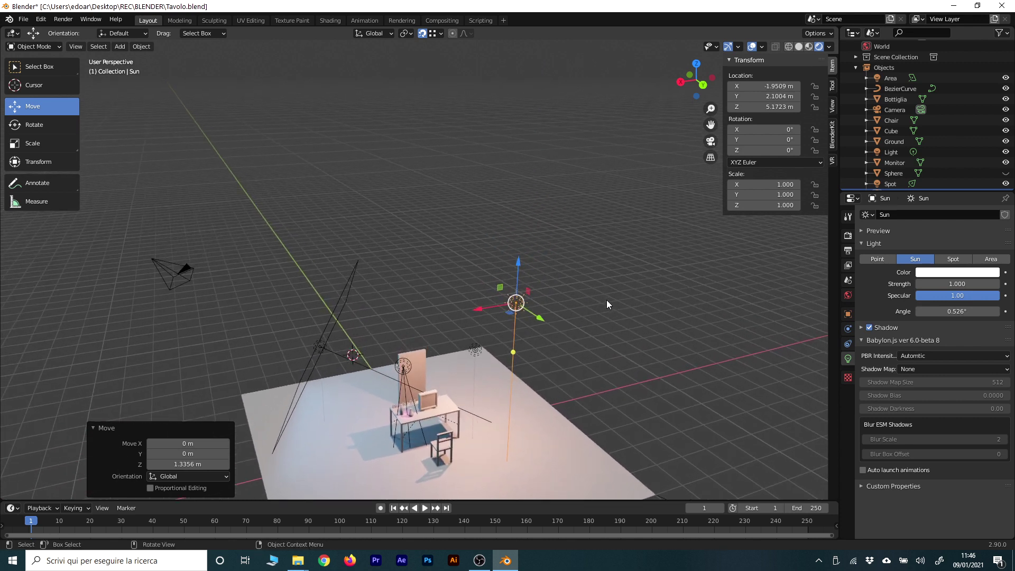
- Lift the sun lamp vertically to Z 7.78 m
key(g)
key(z)
click(541, 223)
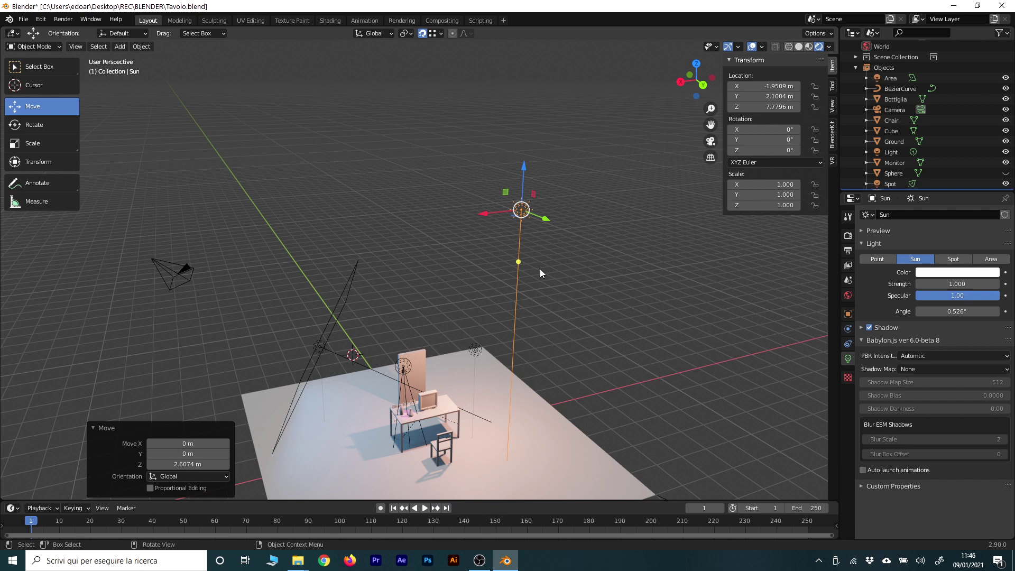
mouse_move(540, 268)
middle_down()
mouse_move(572, 309)
mouse_move(576, 285)
middle_up()
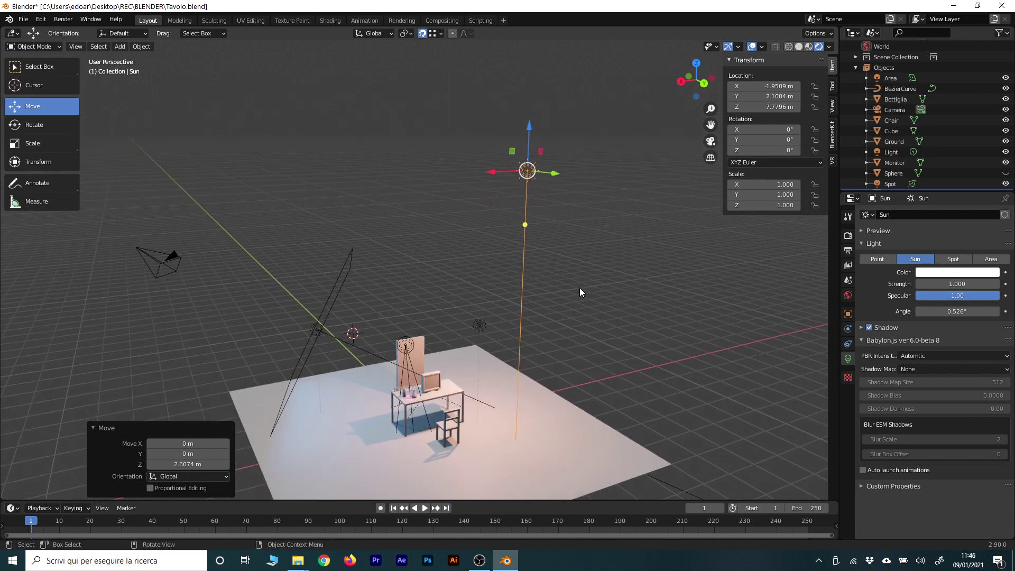
click(15, 124)
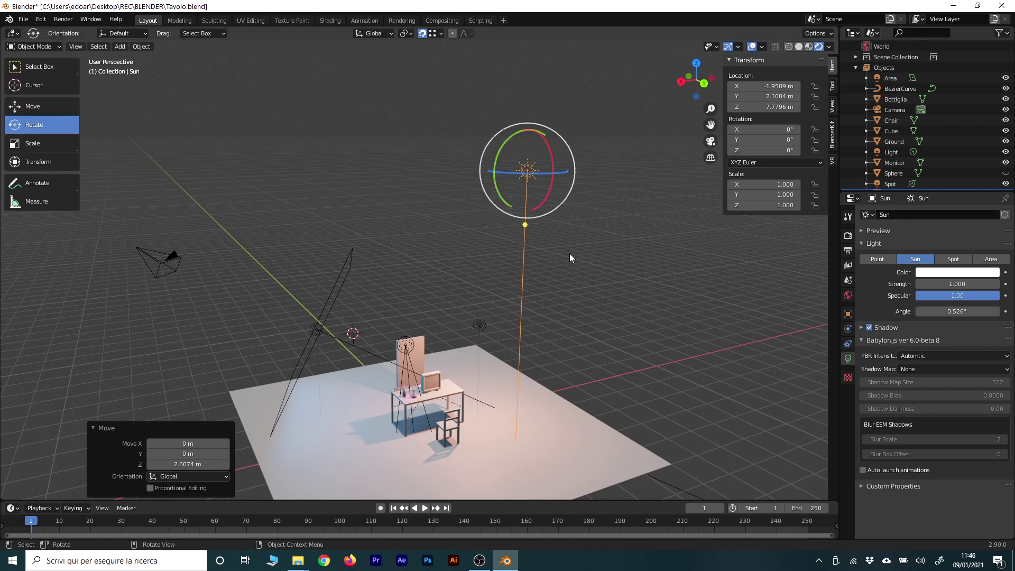
- Tilt the sun to Y -71.9° and Z -181°, tweak its colour, keeping strength 1
mouse_move(500, 196)
mouse_down()
mouse_move(517, 154)
mouse_move(533, 182)
mouse_move(520, 203)
mouse_move(617, 298)
mouse_move(370, 296)
mouse_move(296, 264)
mouse_move(240, 210)
mouse_move(271, 222)
mouse_move(317, 296)
mouse_move(215, 157)
mouse_move(317, 185)
mouse_move(339, 217)
mouse_move(461, 254)
mouse_move(386, 348)
mouse_move(407, 322)
mouse_up()
mouse_move(534, 180)
mouse_down()
mouse_move(570, 183)
mouse_move(404, 227)
mouse_move(227, 255)
mouse_move(297, 248)
mouse_move(547, 177)
mouse_move(537, 180)
mouse_move(560, 195)
mouse_up()
click(946, 272)
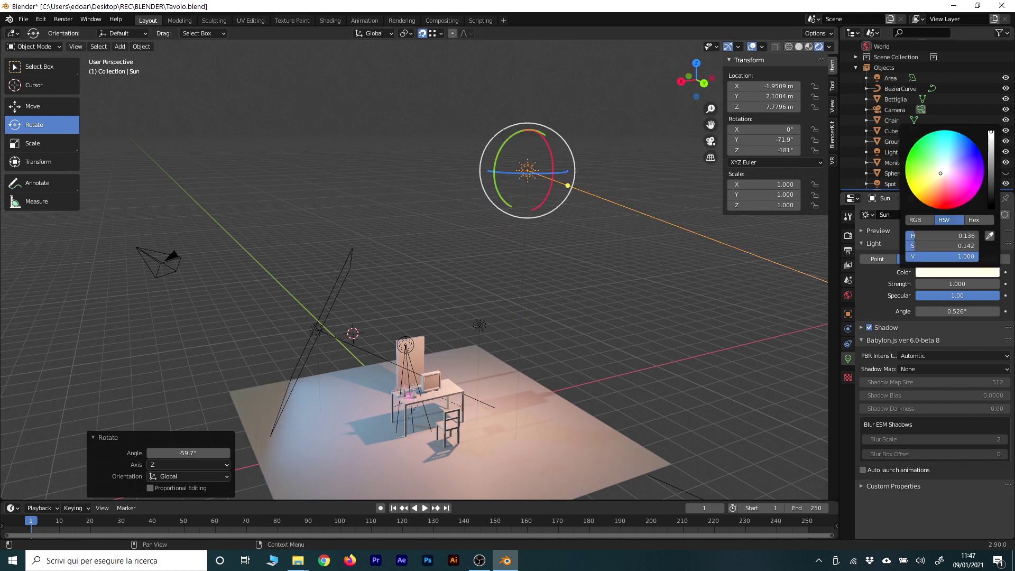
mouse_move(929, 180)
mouse_down()
mouse_move(967, 192)
mouse_move(924, 186)
mouse_move(977, 168)
mouse_move(978, 149)
mouse_move(946, 170)
mouse_up()
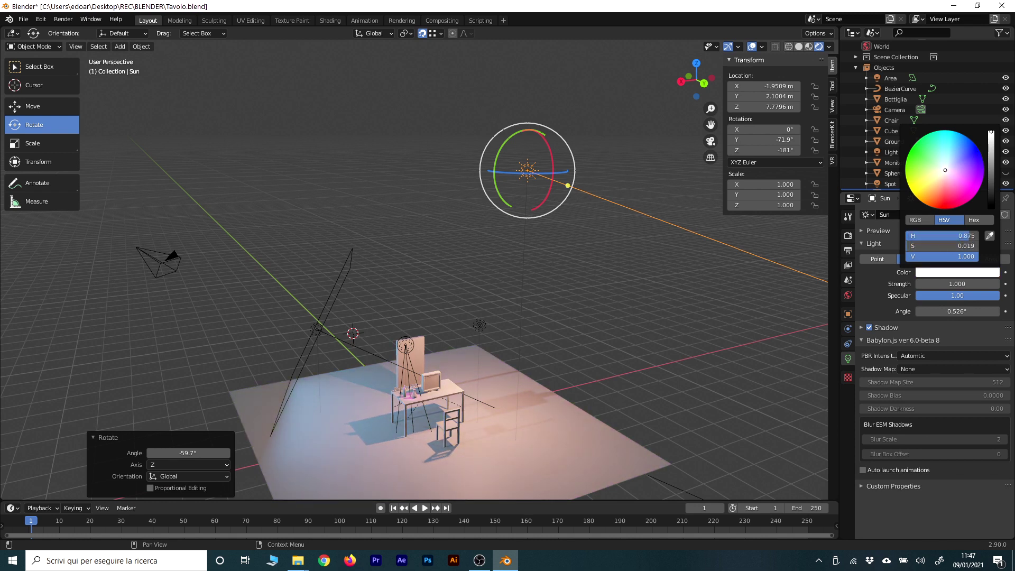
click(869, 327)
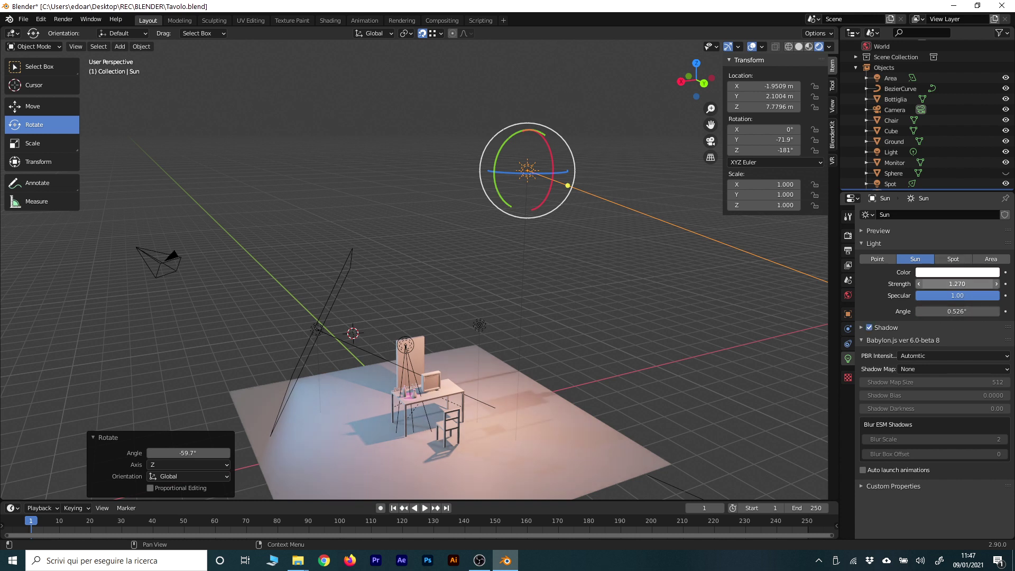
drag(956, 284, 982, 284)
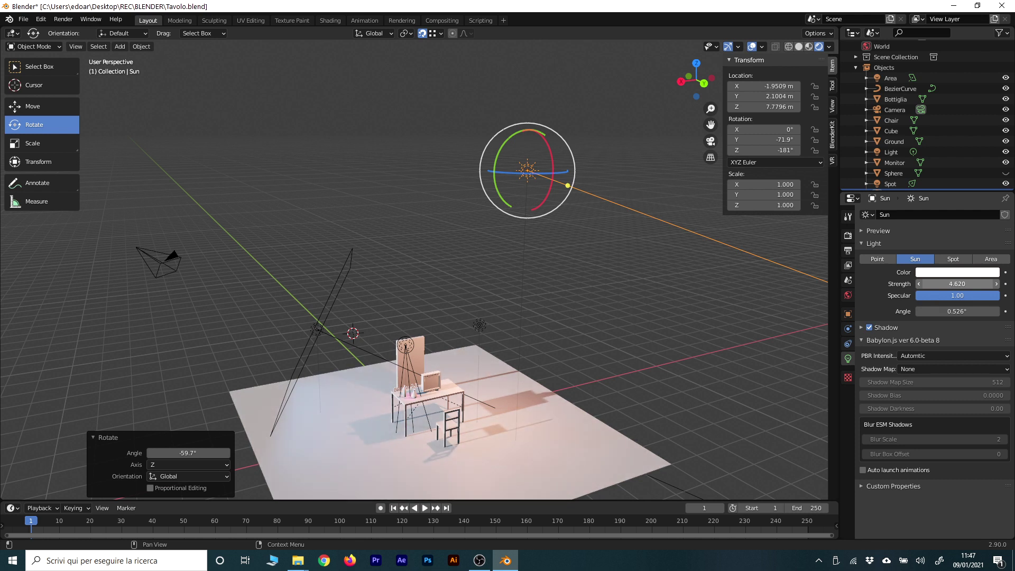
key(BackSpace)
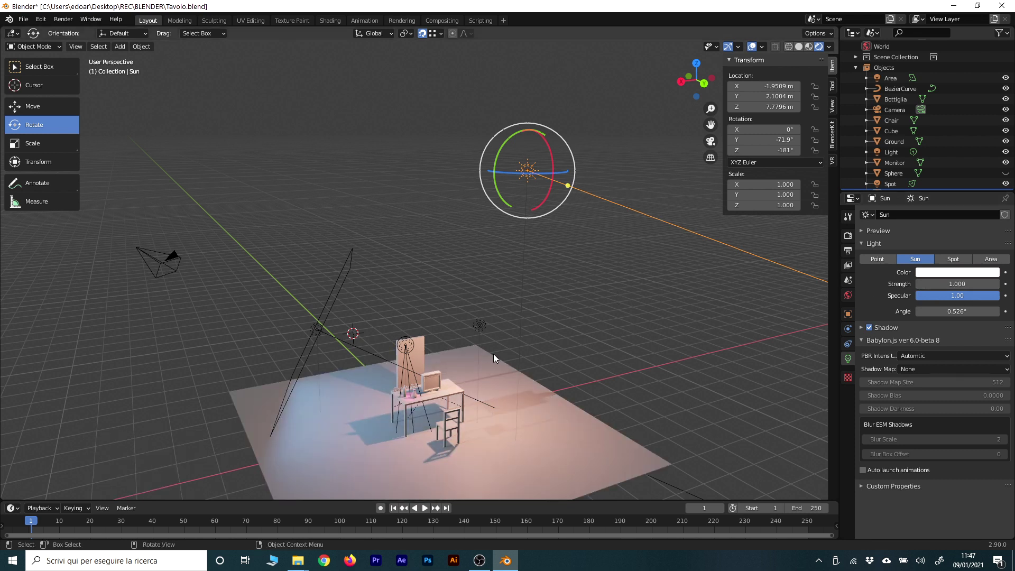
middle_drag(511, 366, 543, 396)
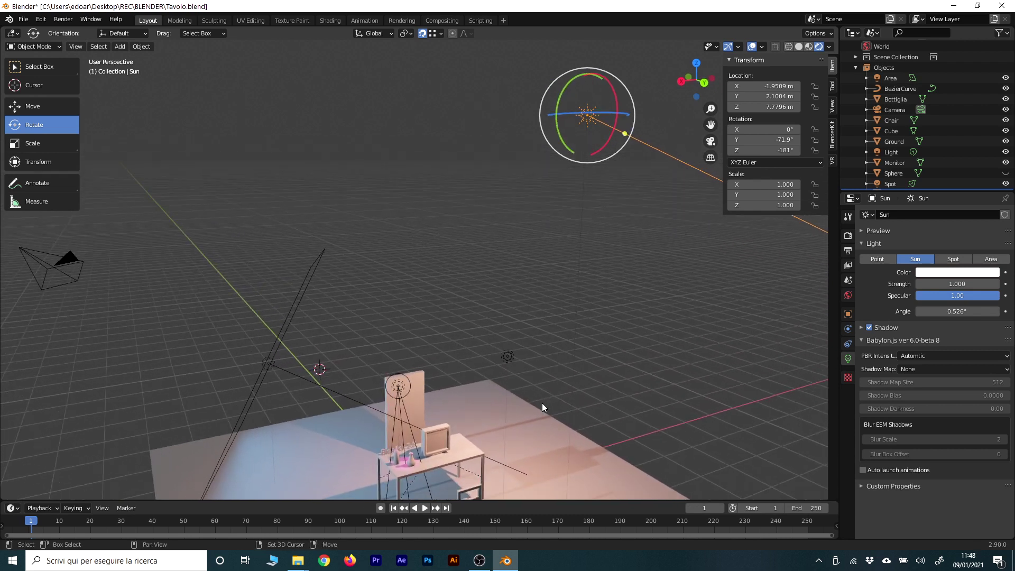
shift+middle_drag(543, 399, 576, 294)
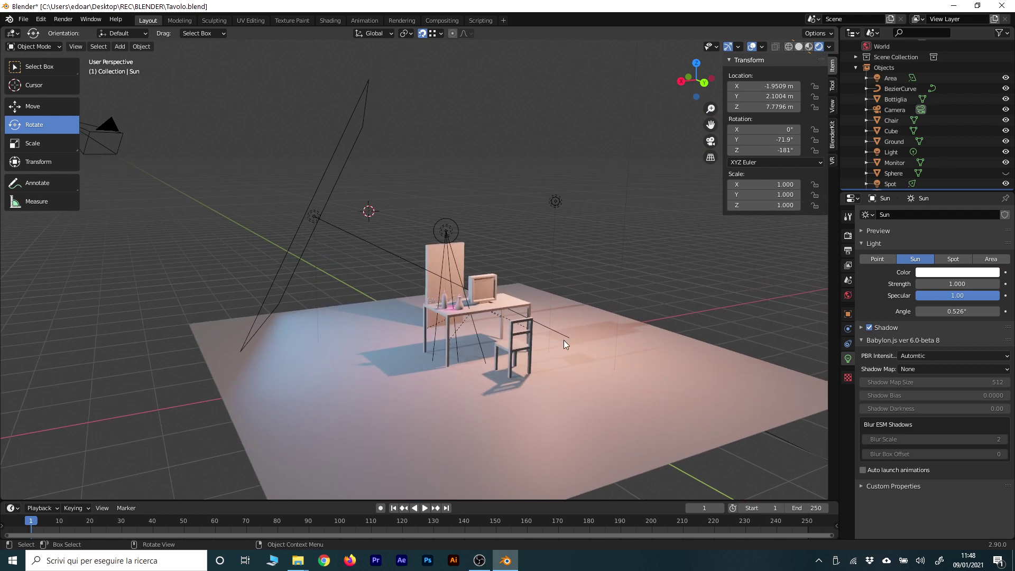
scroll(564, 343, up, 2)
scroll(575, 365, up, 1)
scroll(581, 365, up, 1)
scroll(608, 380, up, 1)
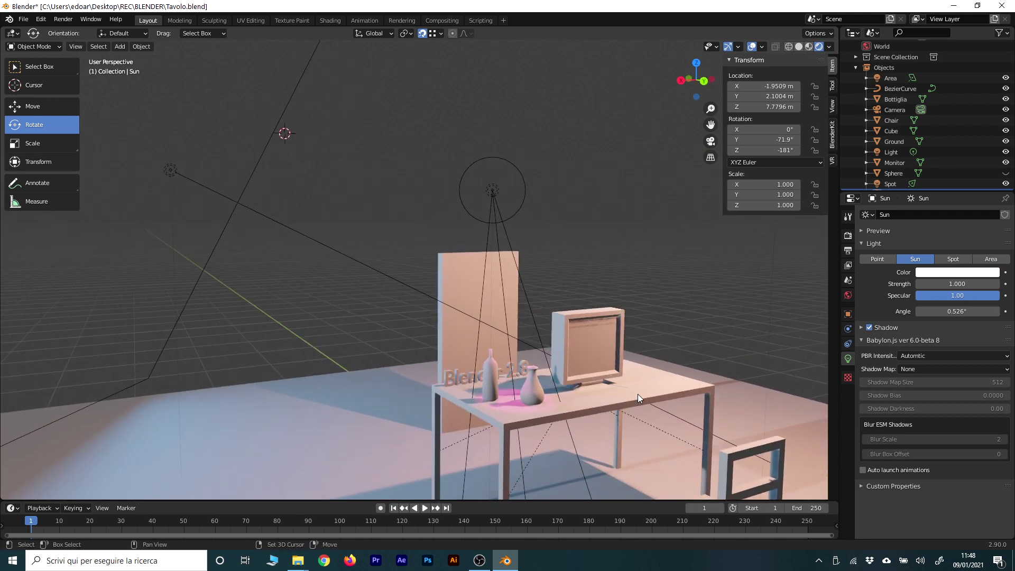
scroll(613, 364, down, 3)
scroll(556, 288, down, 3)
mouse_move(559, 251)
shift+middle_down()
mouse_move(518, 320)
mouse_move(505, 372)
mouse_move(456, 378)
shift+middle_up()
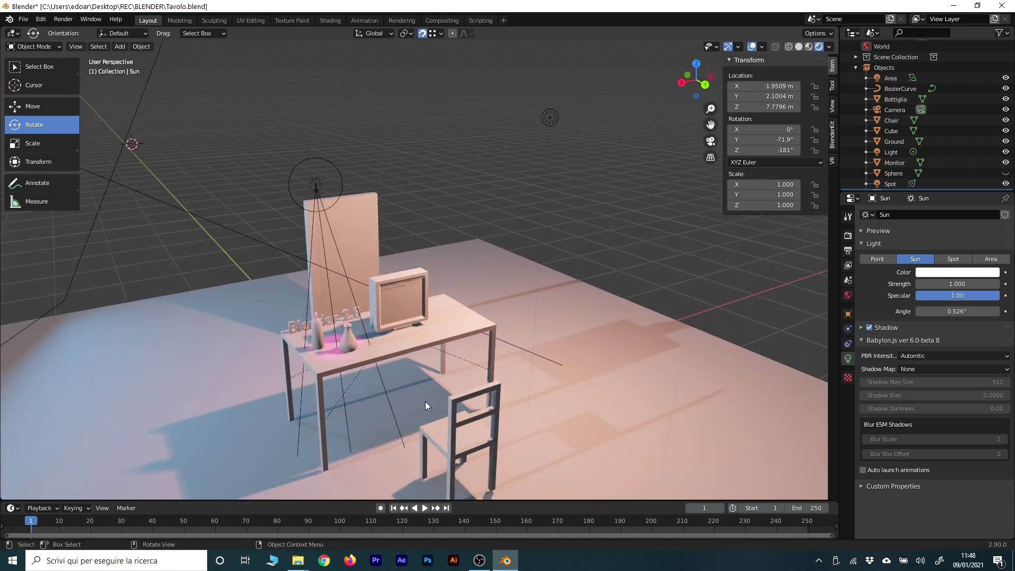
scroll(424, 401, up, 5)
- Save the scene to Tavolo.blend from the File menu
click(24, 19)
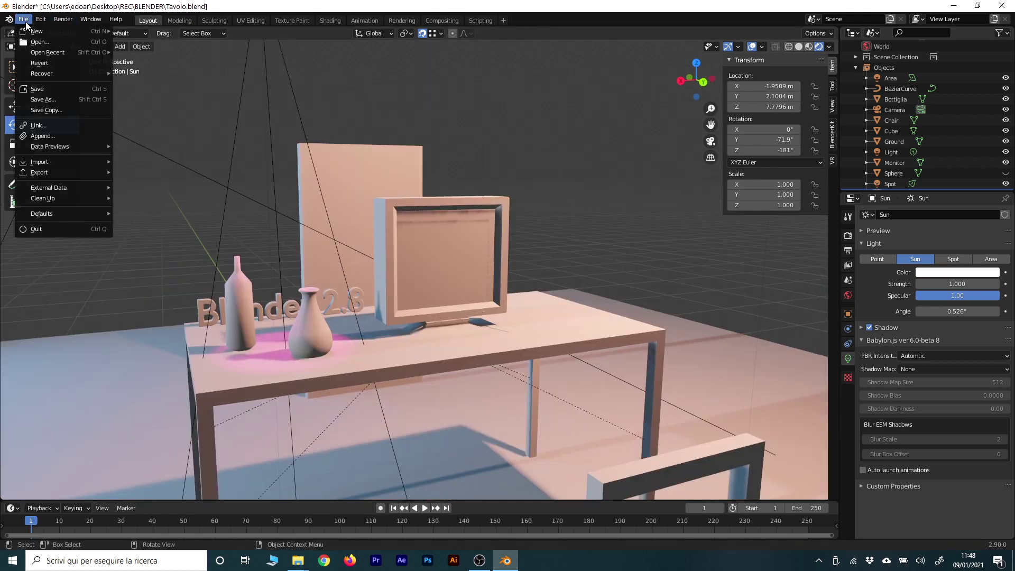
click(74, 87)
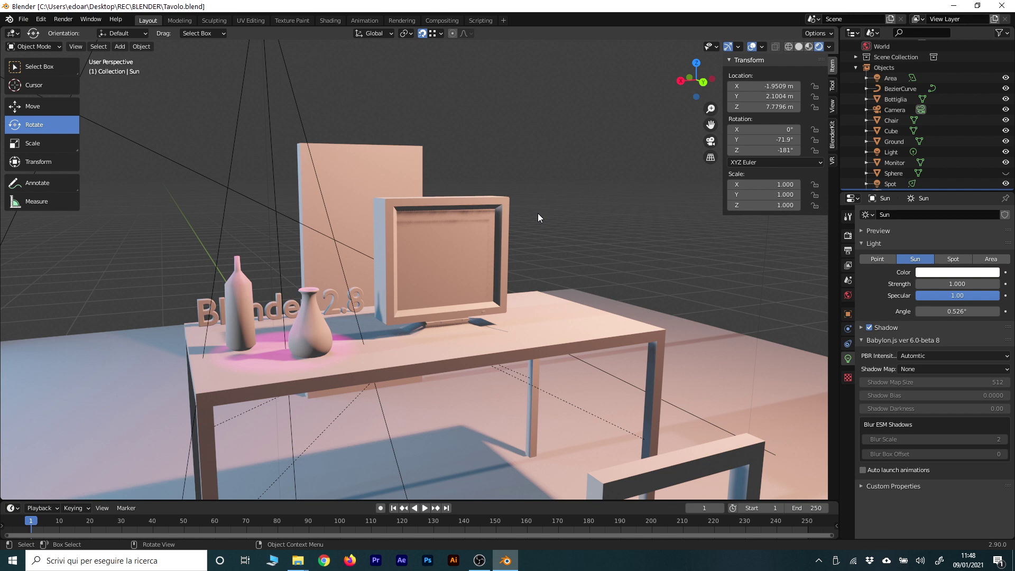
- Select the point light named Light and show the Render Properties
click(848, 217)
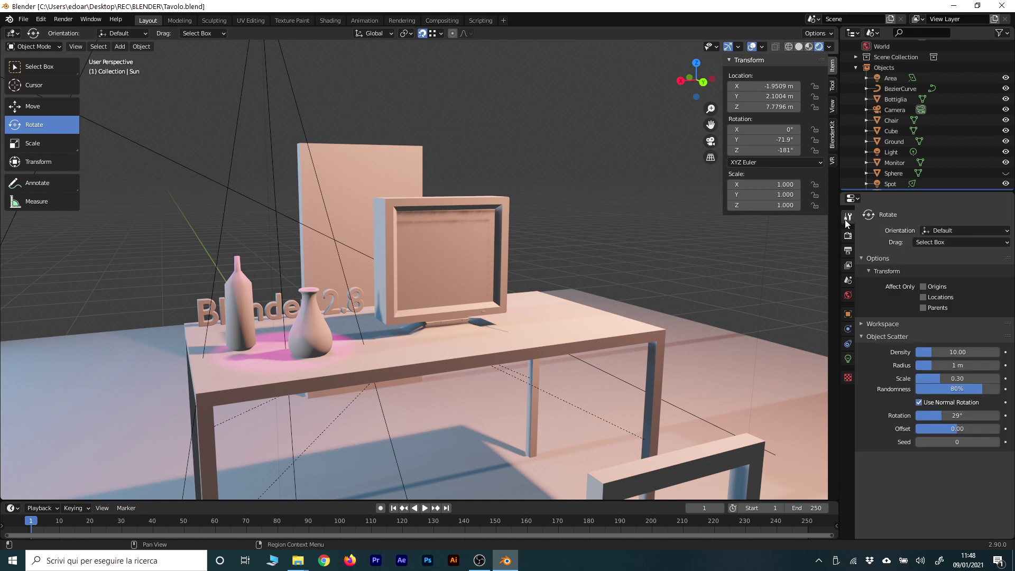
click(763, 258)
click(848, 236)
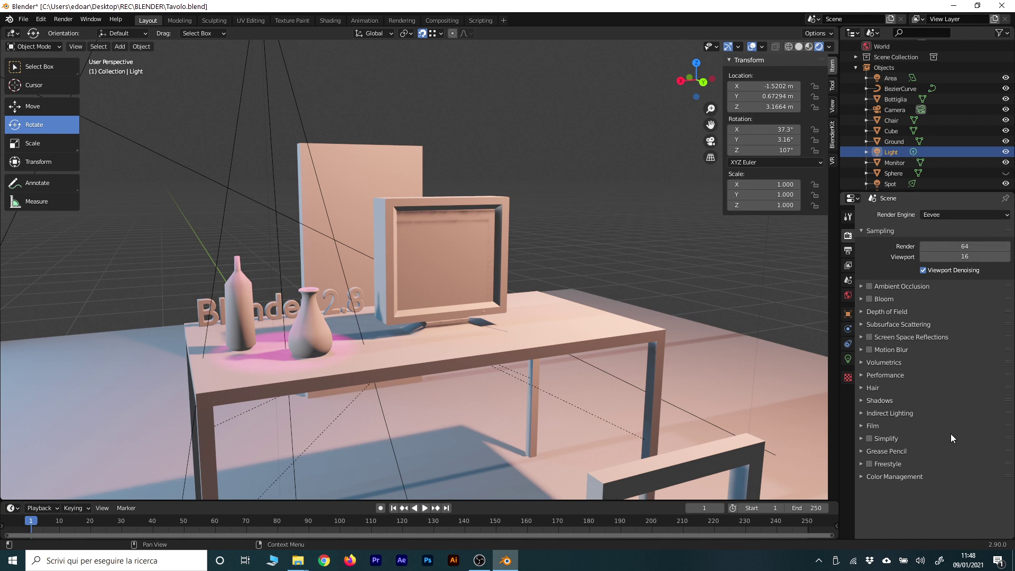
- Click through the table top, monitor, panel and leg bar, then list the render engines
click(576, 326)
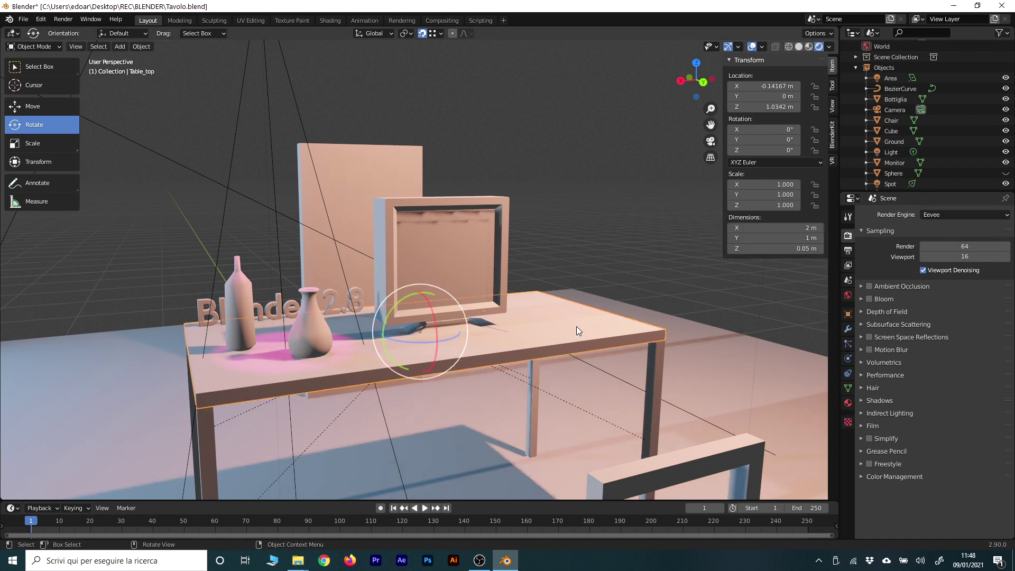
click(487, 244)
click(405, 174)
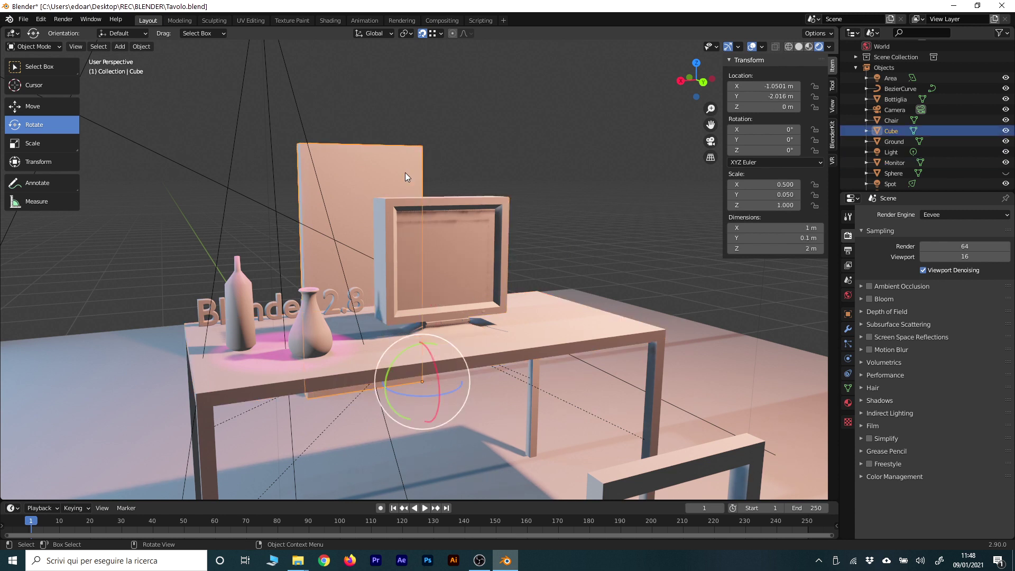
click(689, 475)
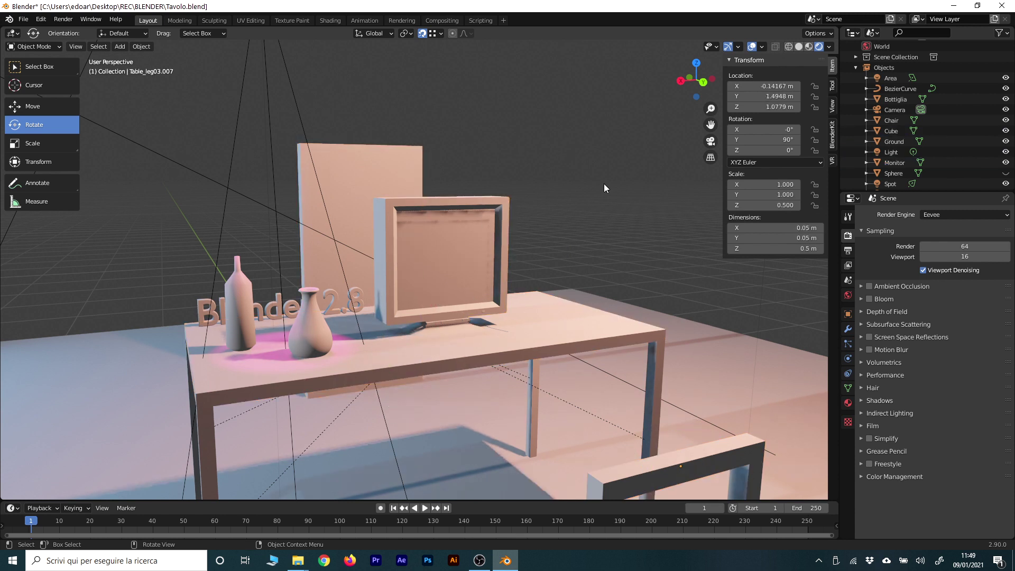
click(570, 325)
click(560, 166)
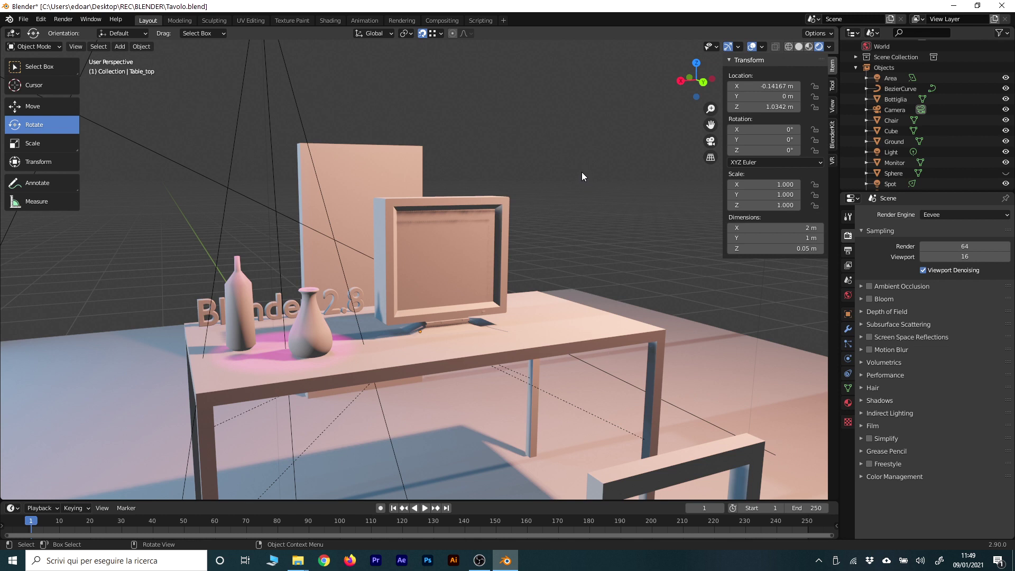
click(935, 214)
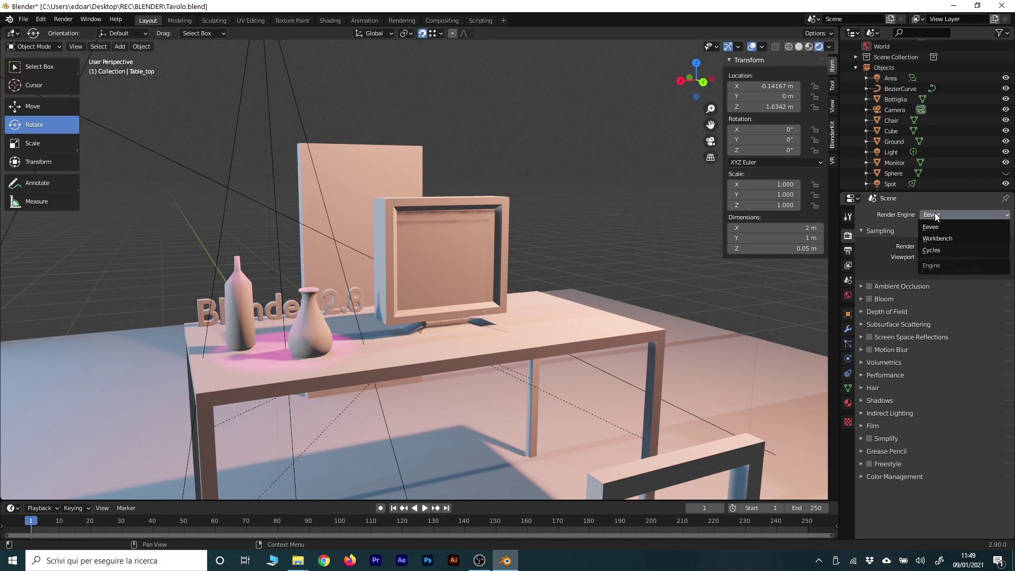
- Pick Cycles from the Render Engine list
click(934, 251)
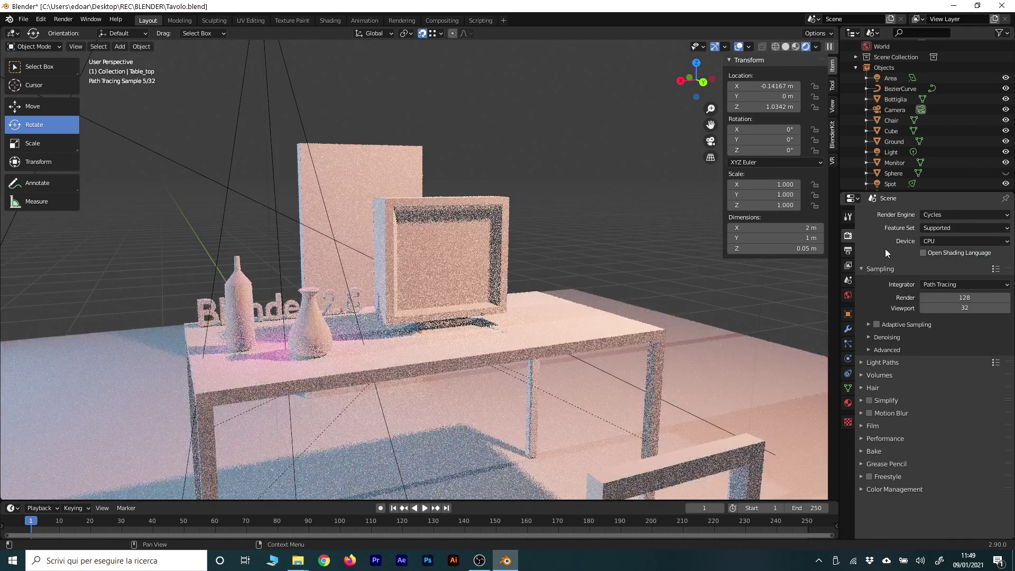